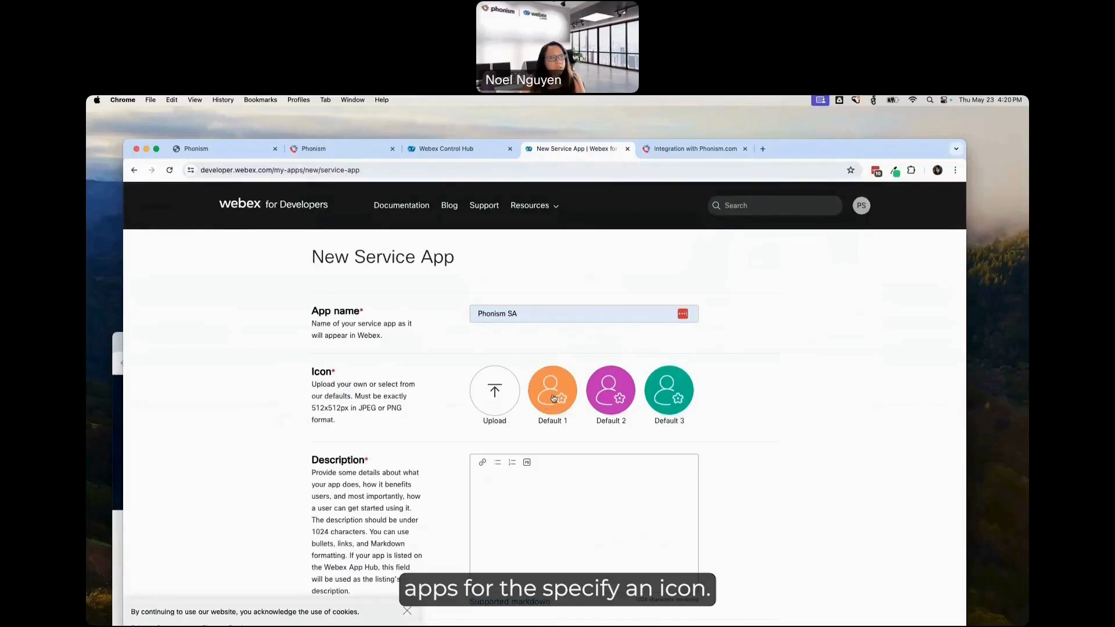
- Choose the Default 1 icon and enter the description "Phonism Service App for Webex Calling API Tokens."
left_click(552, 397)
left_click(546, 492)
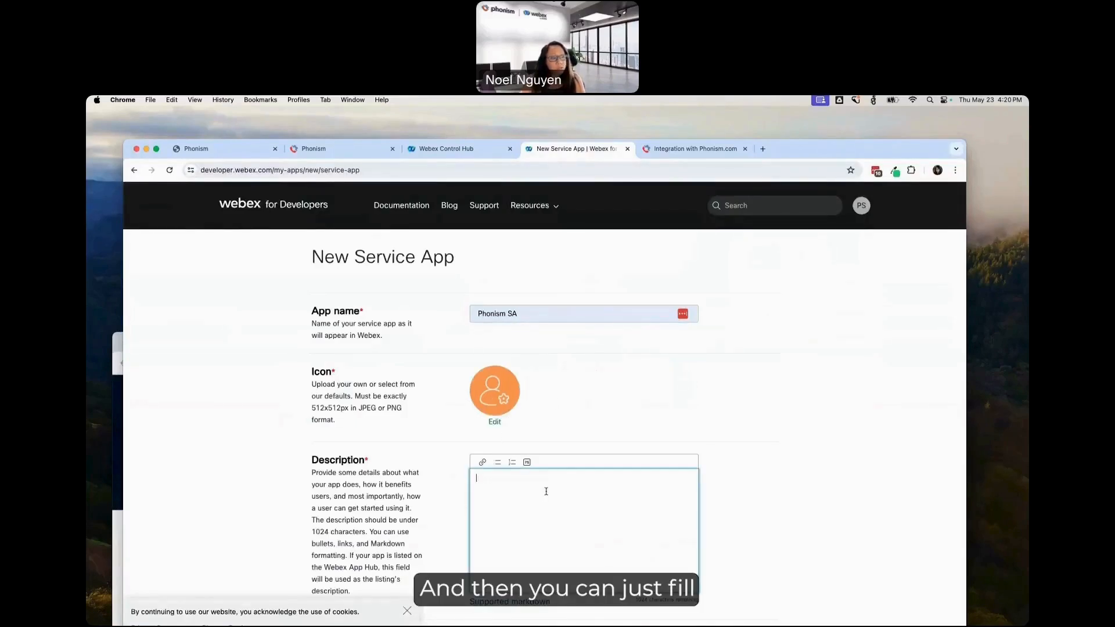
type("P")
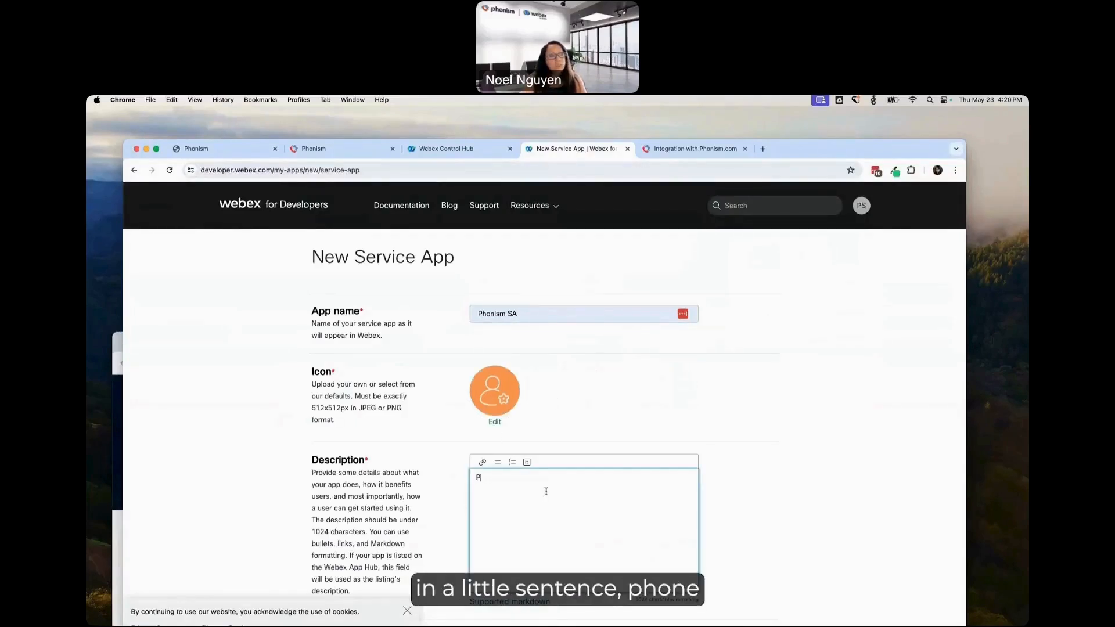
type("honism Service App for Webex Calling API Tokens.")
- Fill in the service app's contact email with the third suggested address
scroll(546, 491, "down", 3)
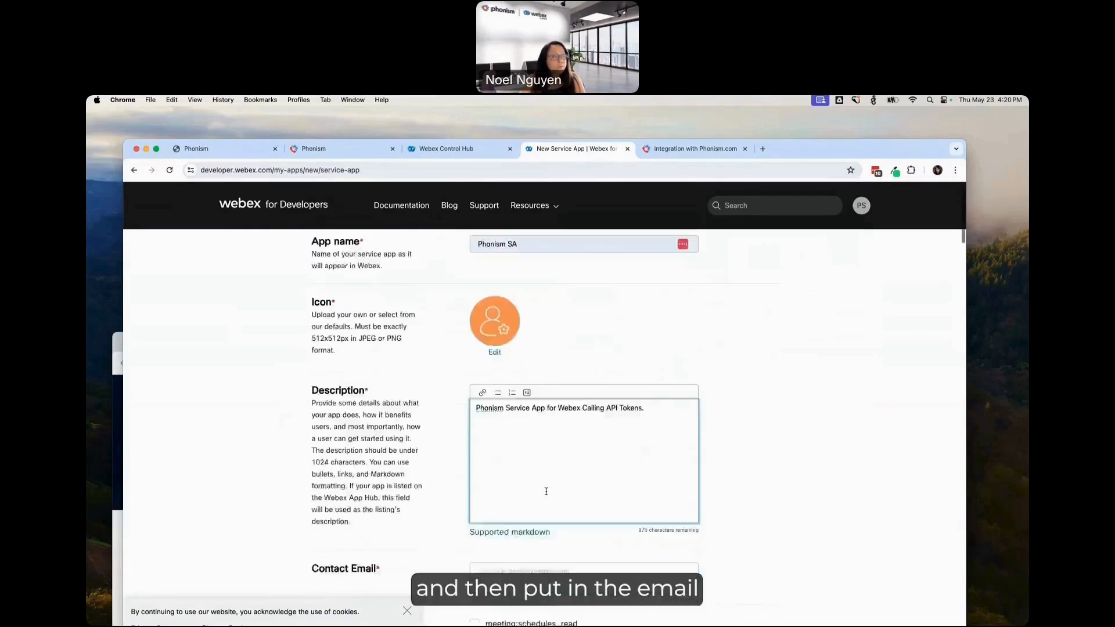
left_click(504, 450)
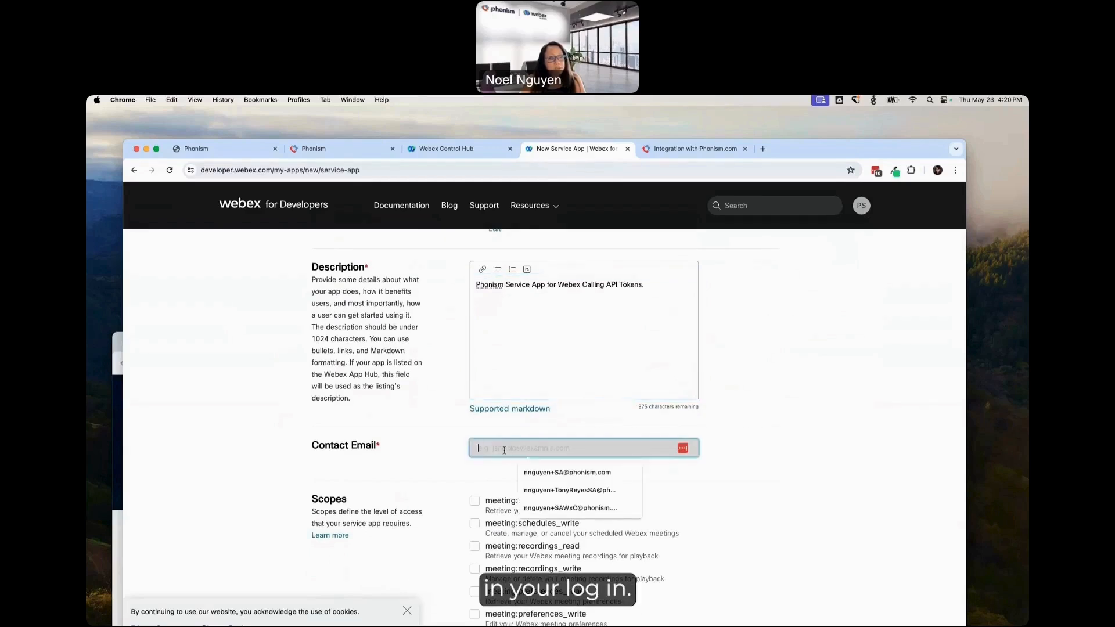
key("Down")
key("Down")
key("Down")
key("Return")
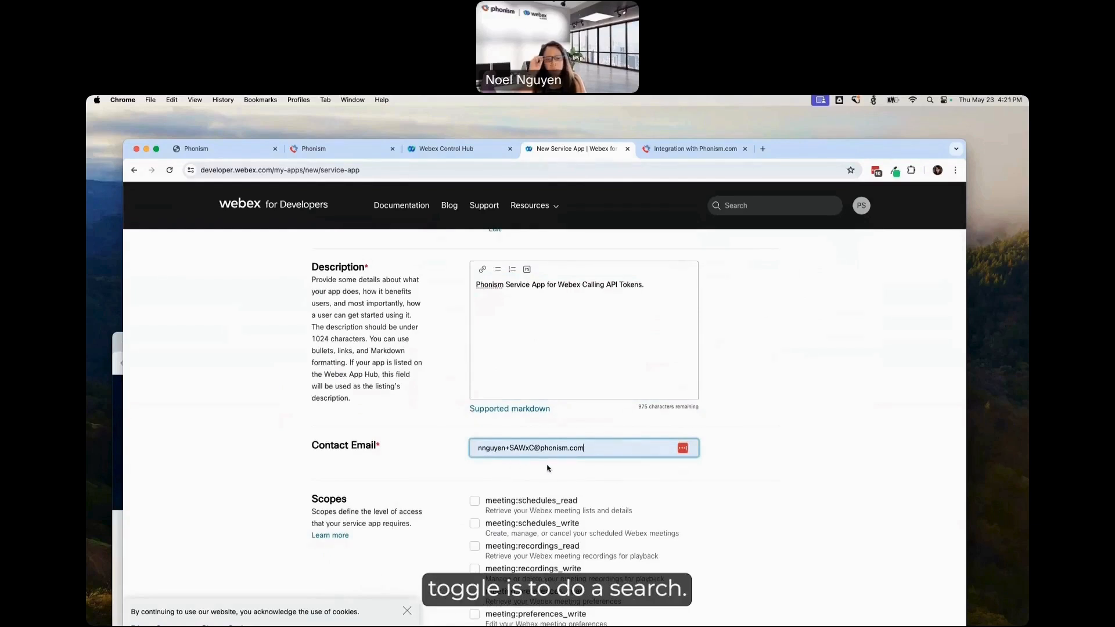
- Find "spark-admin:devices" among the scopes and enable spark-admin:devices_config_read
scroll(548, 467, "down", 2)
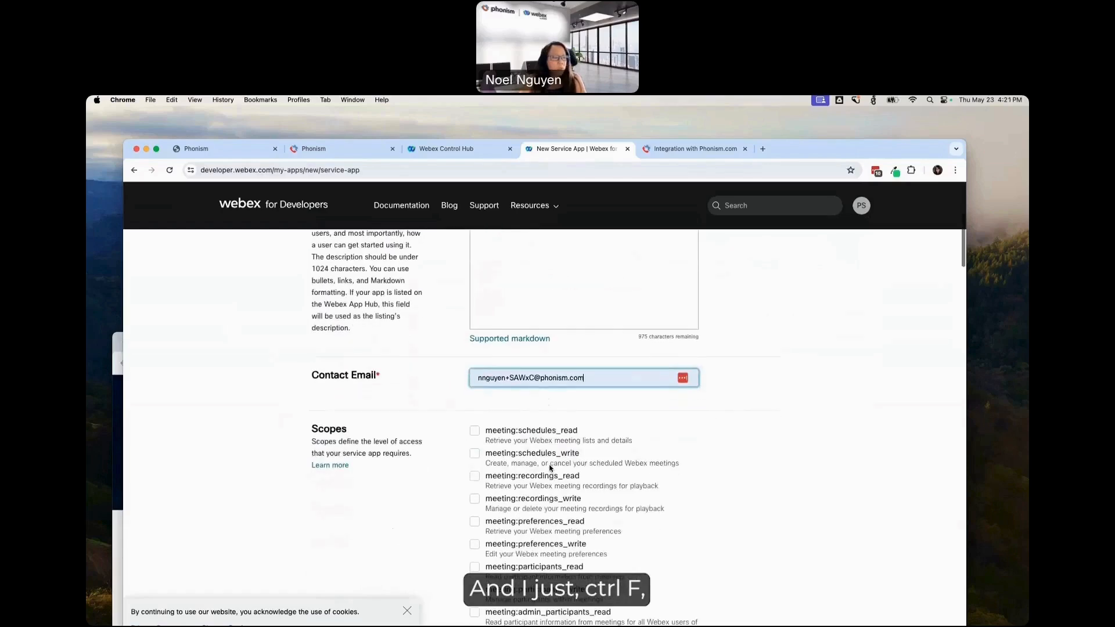
scroll(513, 475, "down", 1)
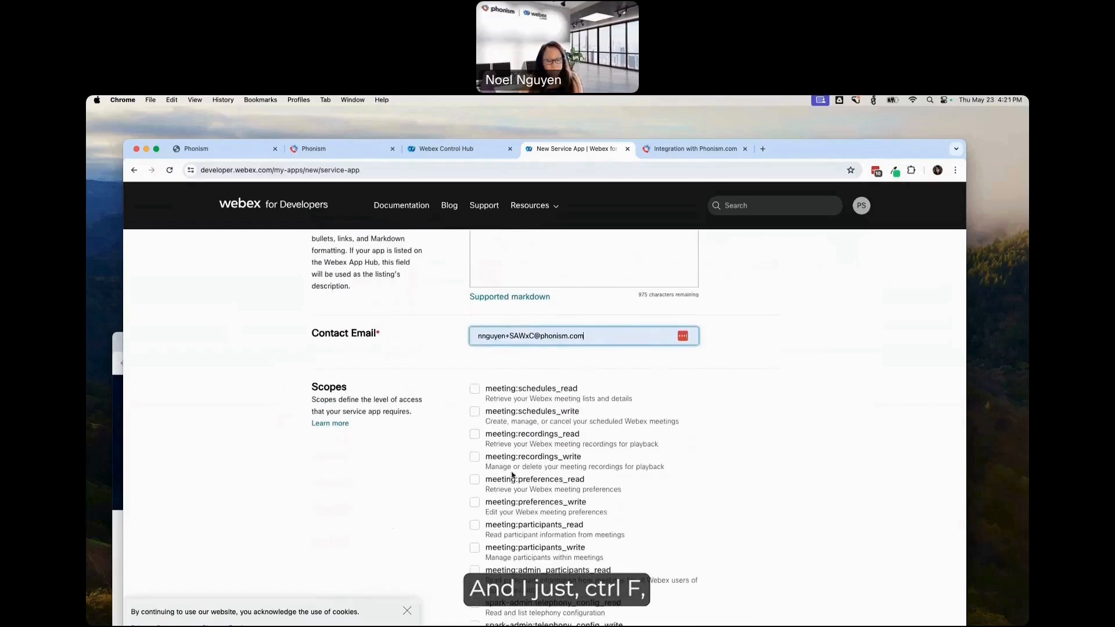
key("super+f")
type("spark-")
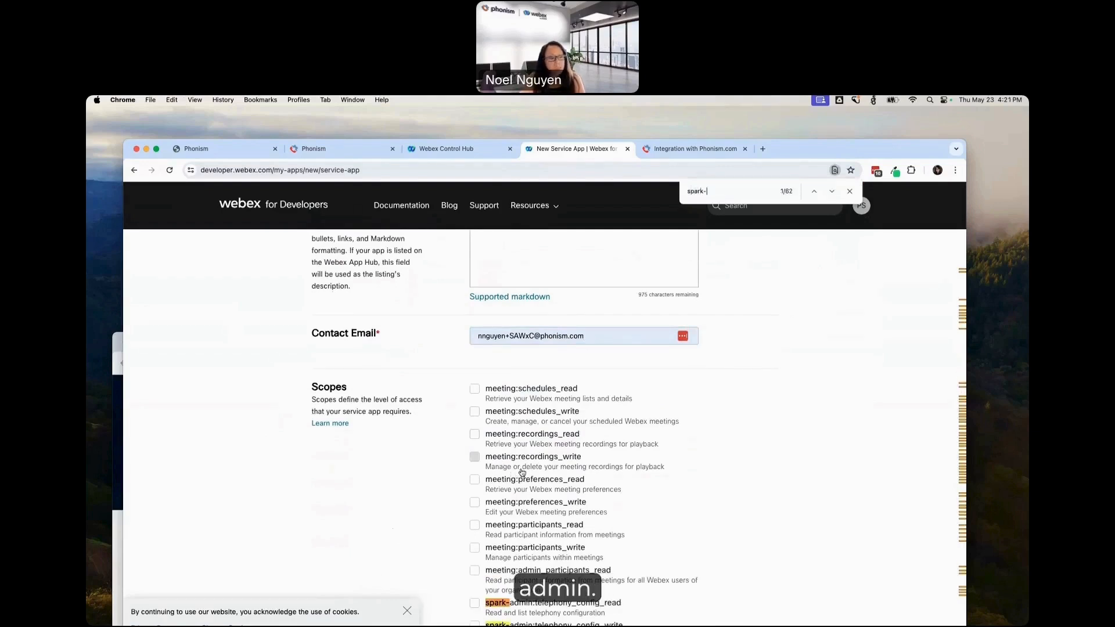
type("admin:")
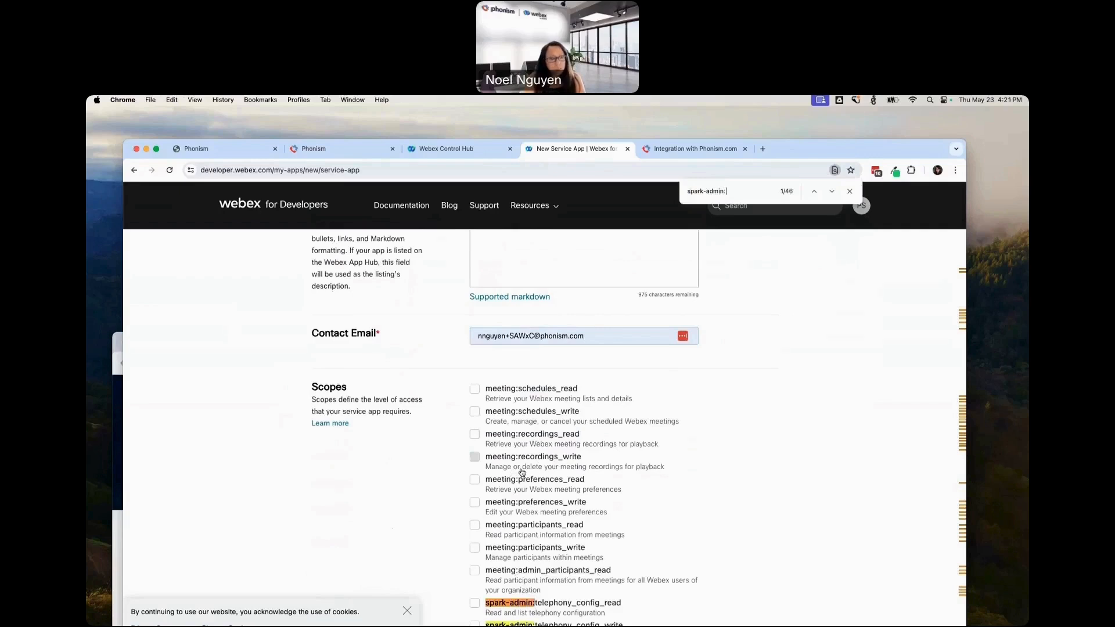
type("devices")
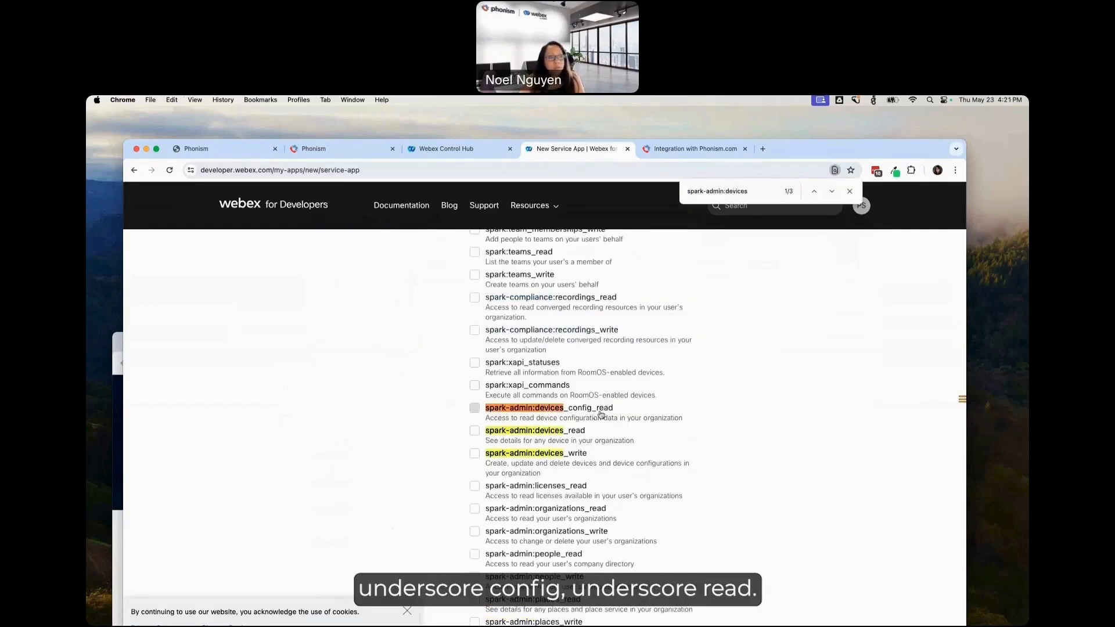
left_click(475, 408)
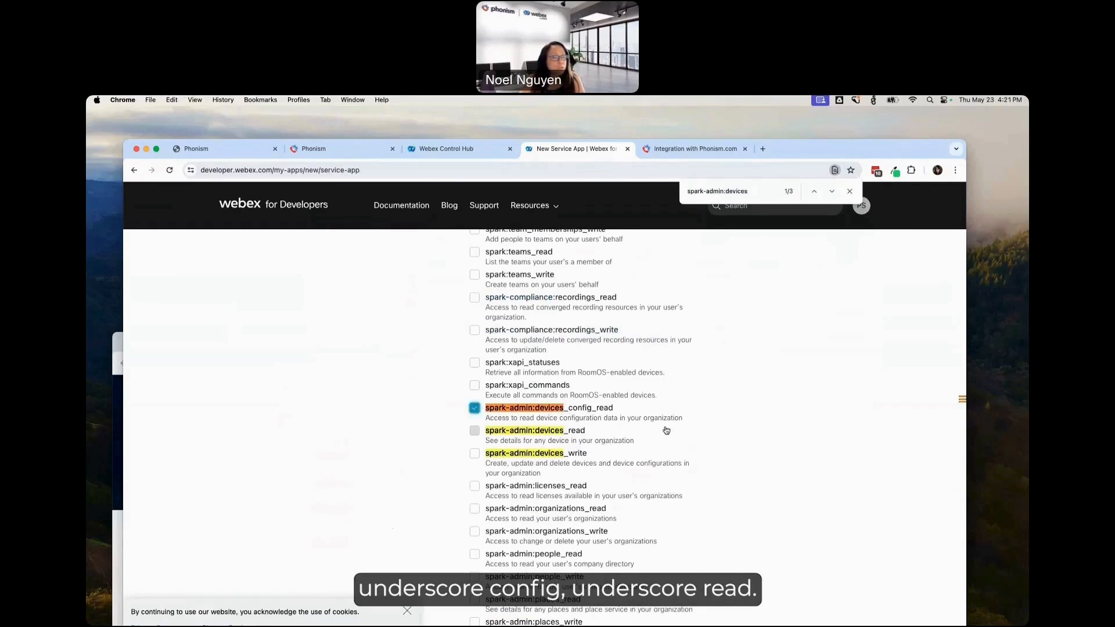
- Submit the completed form to add the service app
scroll(665, 428, "down", 5)
scroll(666, 431, "down", 10)
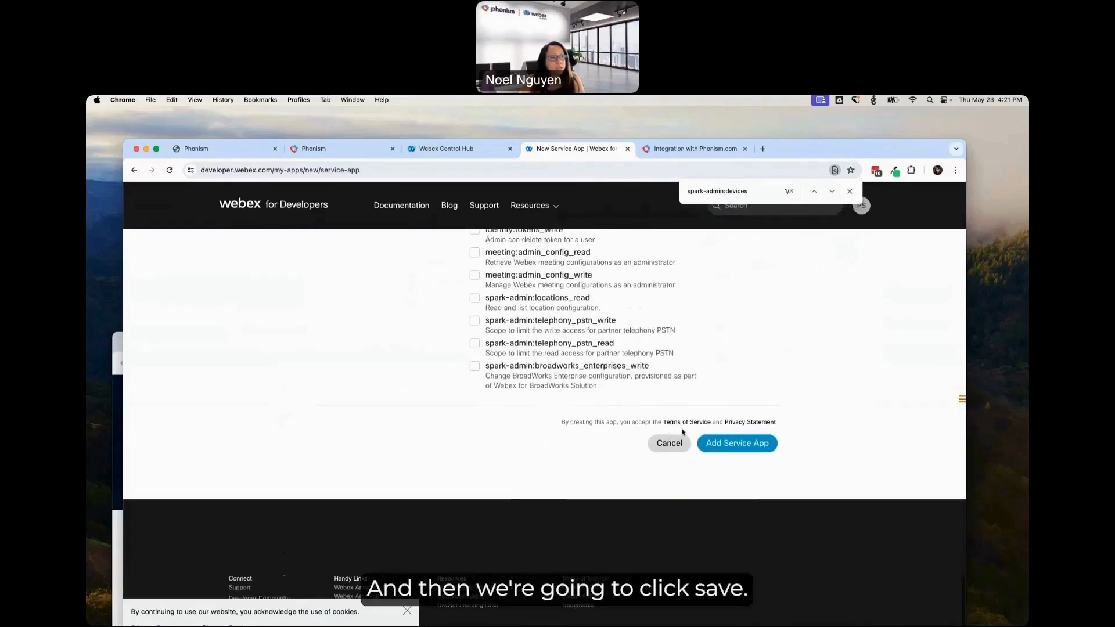
left_click(733, 447)
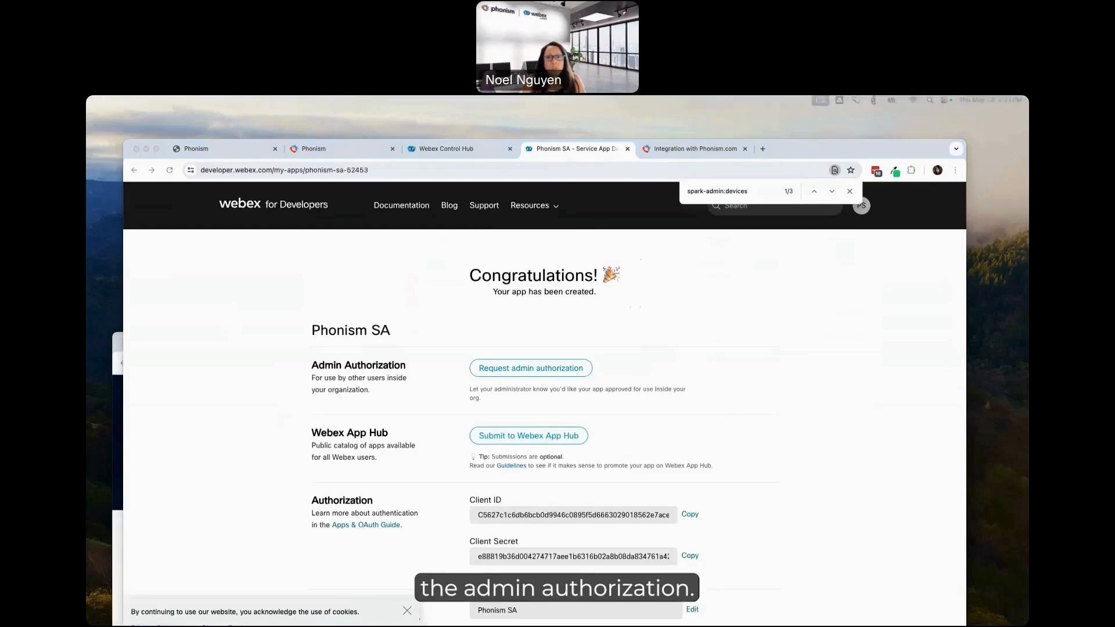
- Copy the new app's client ID and client secret and request admin authorization for it
left_click(688, 518)
left_click(689, 516)
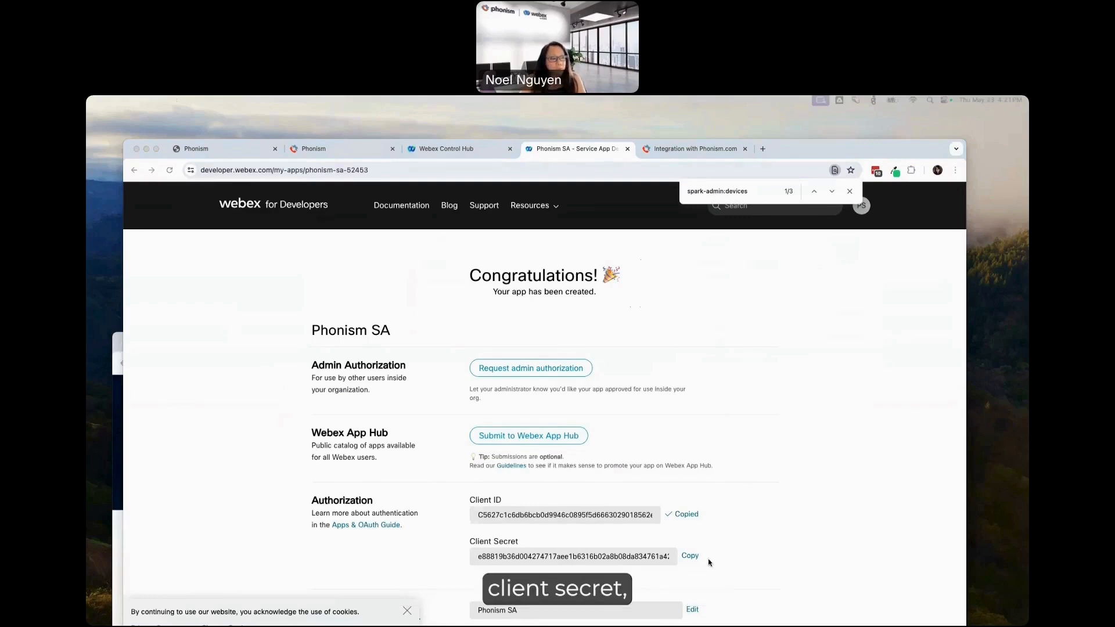
left_click(692, 557)
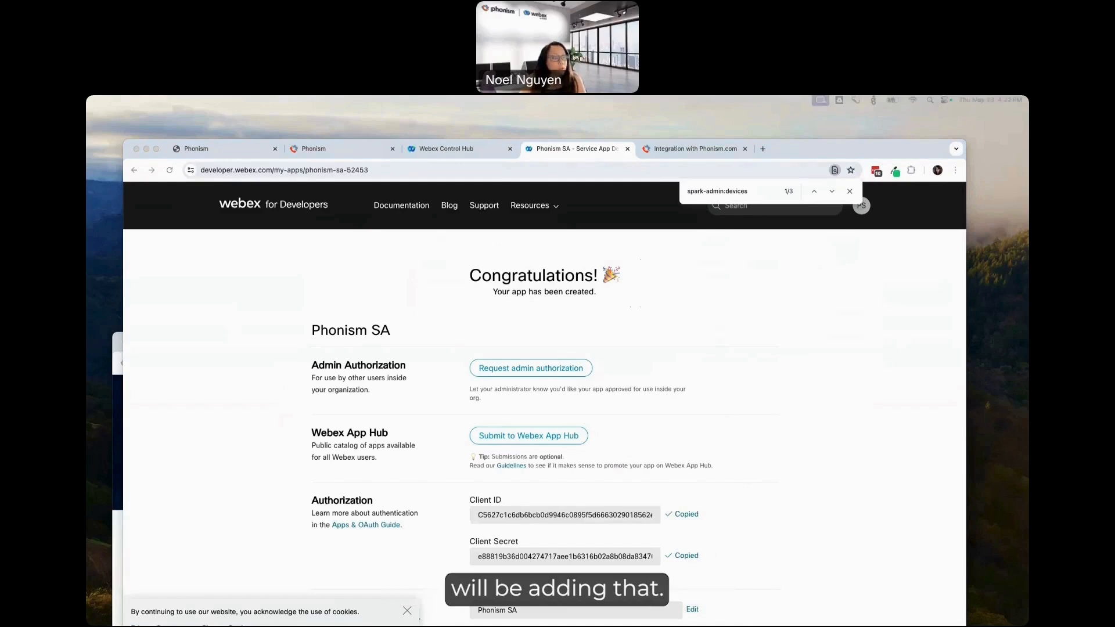
left_click(521, 372)
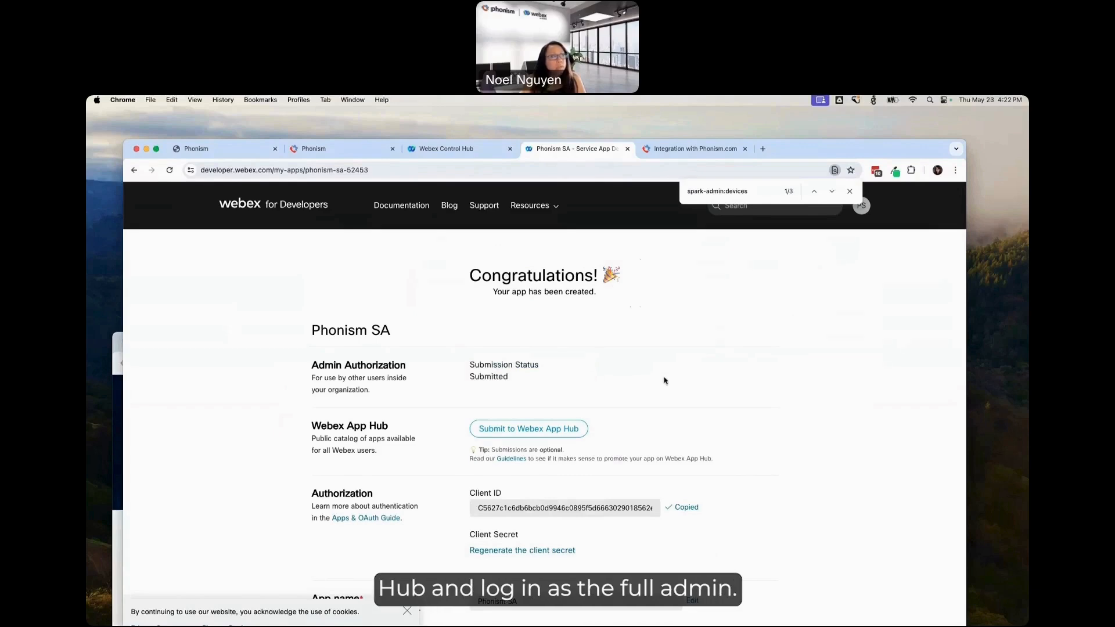
- Switch to Webex Control Hub, authorize the Phonism SA service app for the organization, and save the change
left_click(439, 150)
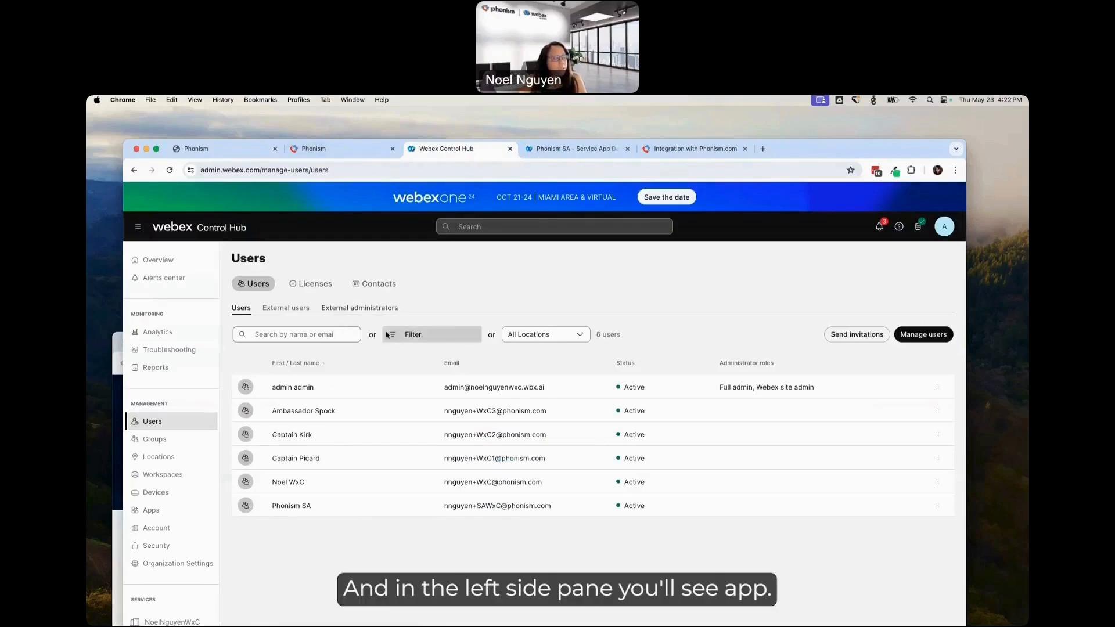
left_click(152, 511)
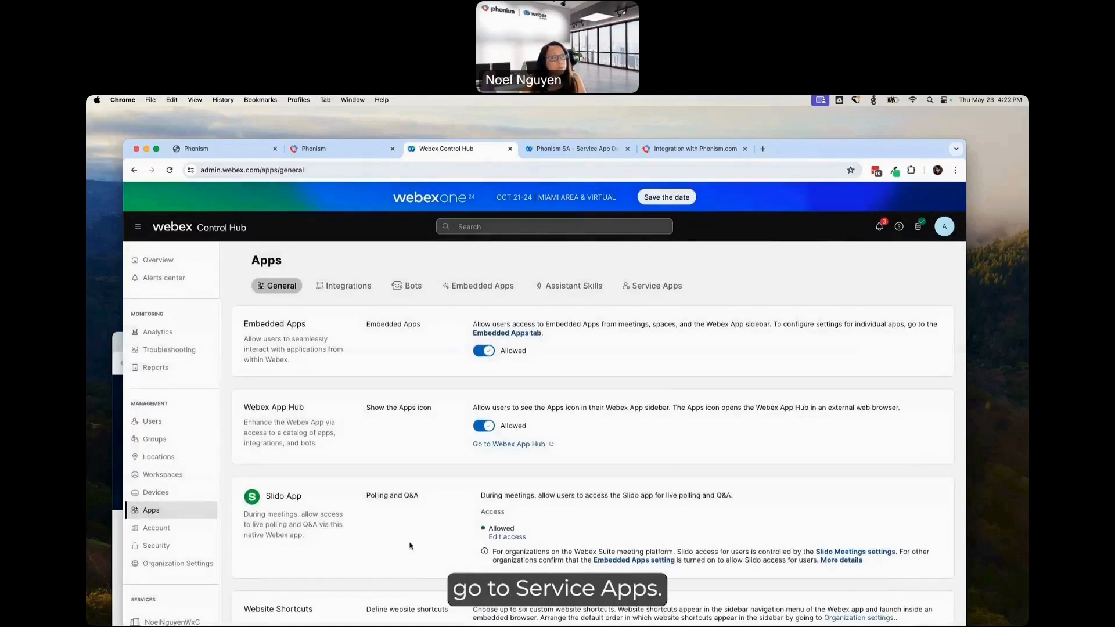
left_click(674, 288)
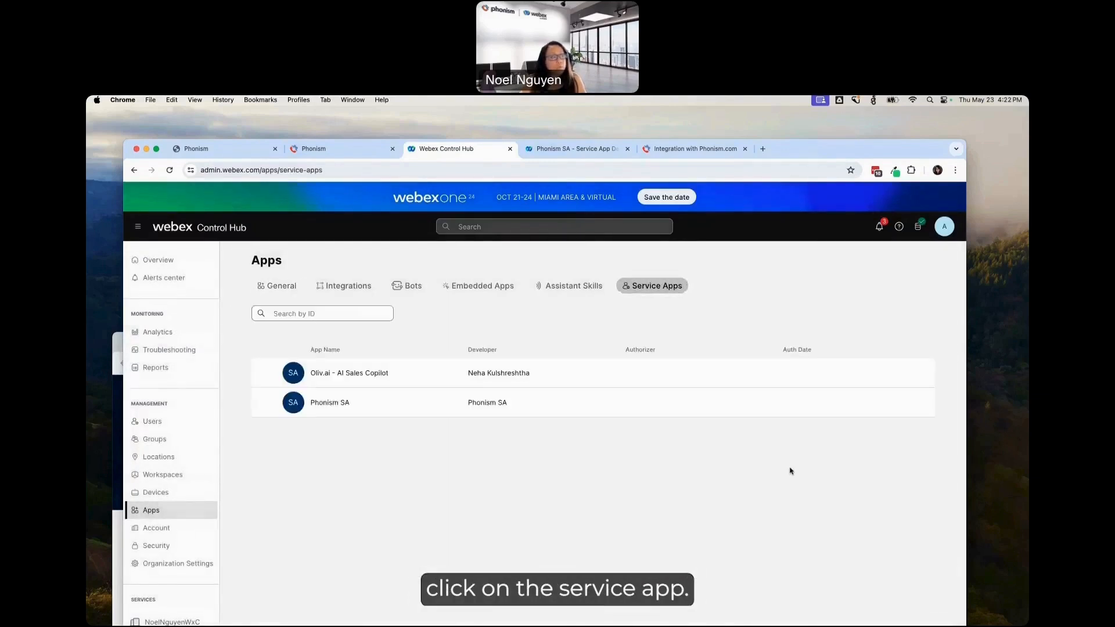
left_click(488, 405)
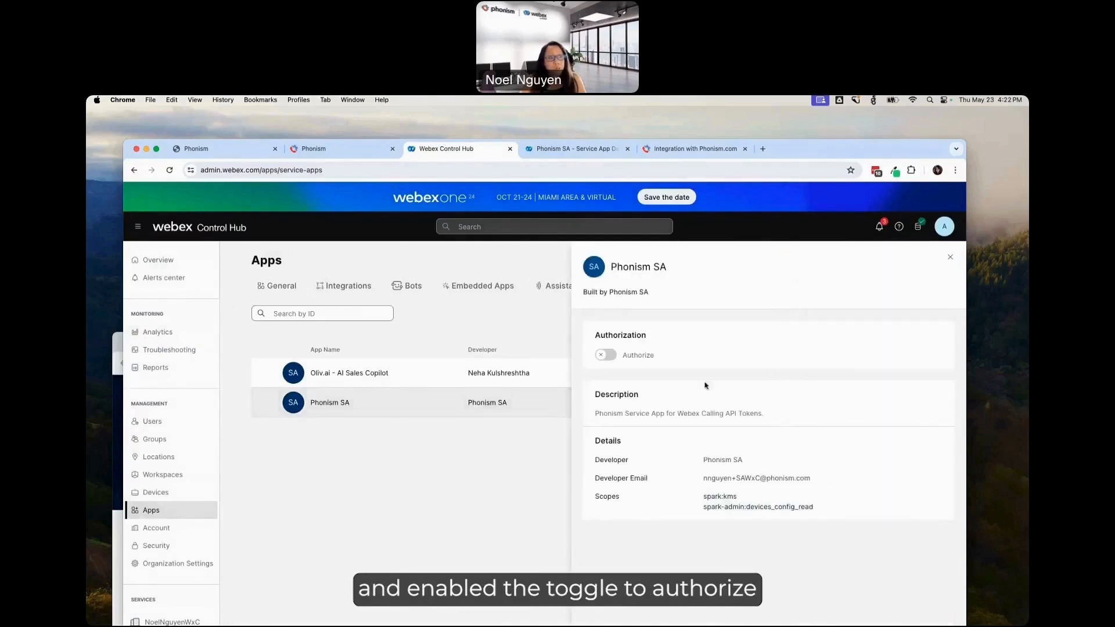
left_click(609, 355)
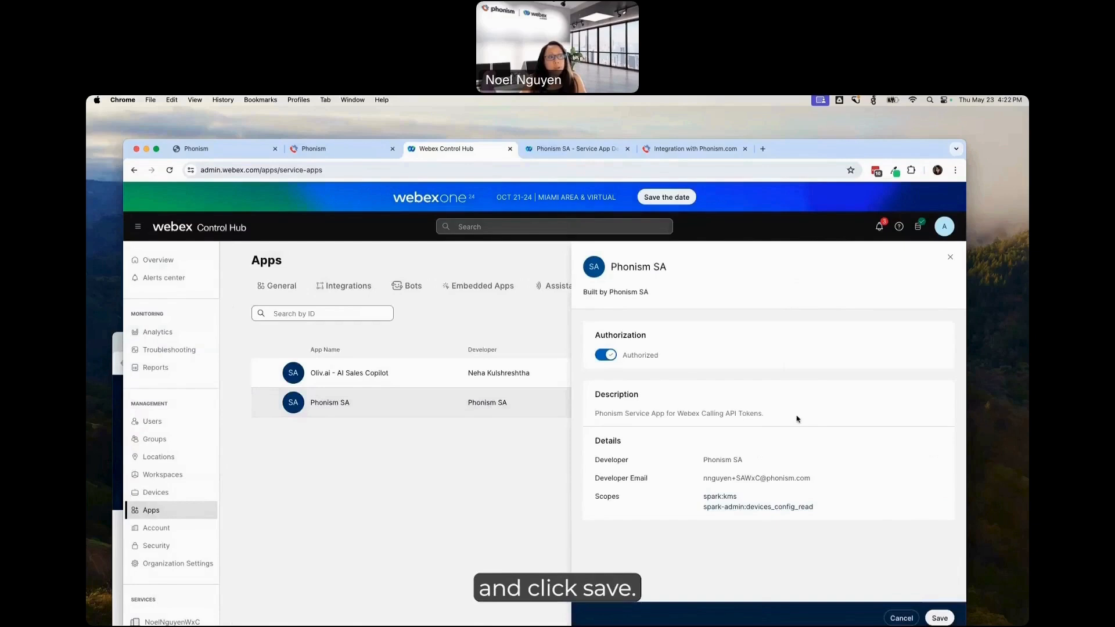
left_click(940, 618)
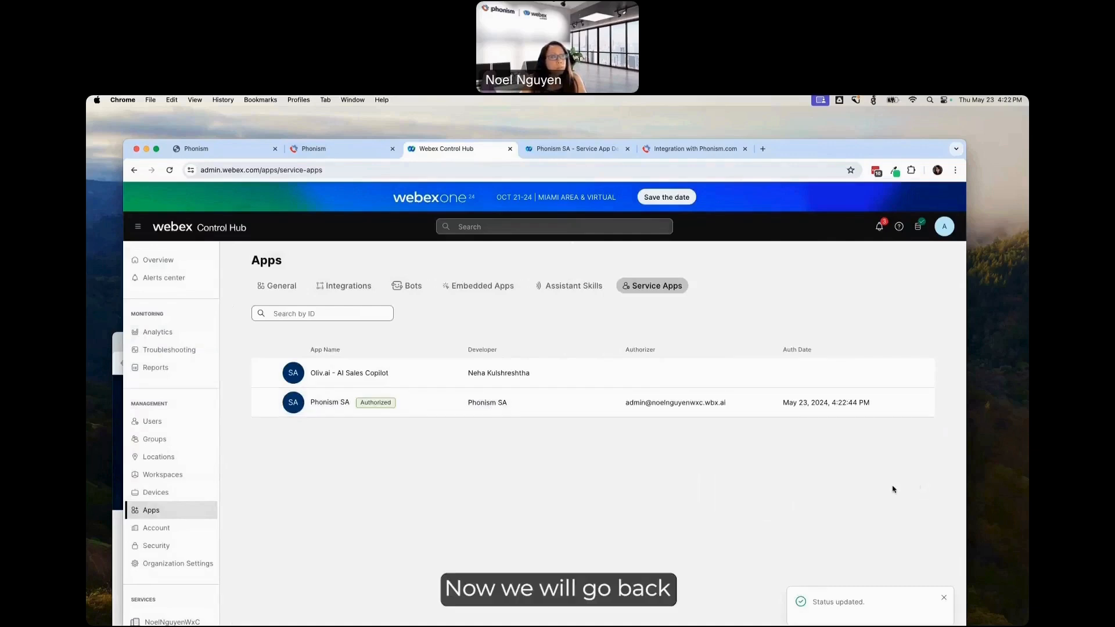
- Return to the Phonism SA page in the developer portal, reload it, and select the sandbox as the authorized organization
left_click(593, 155)
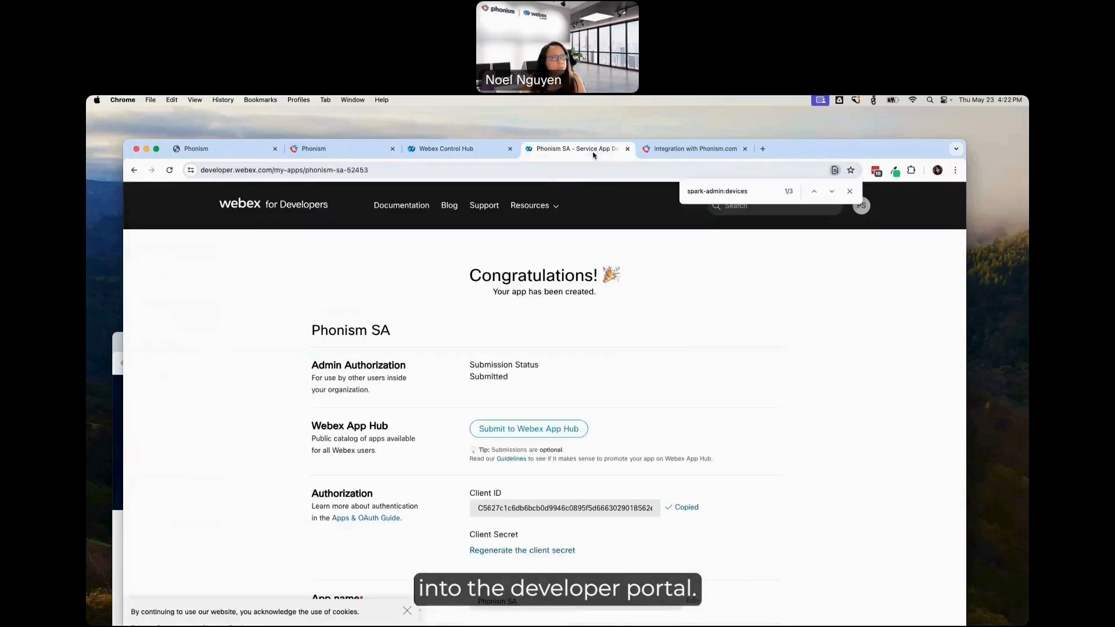
key("super+r")
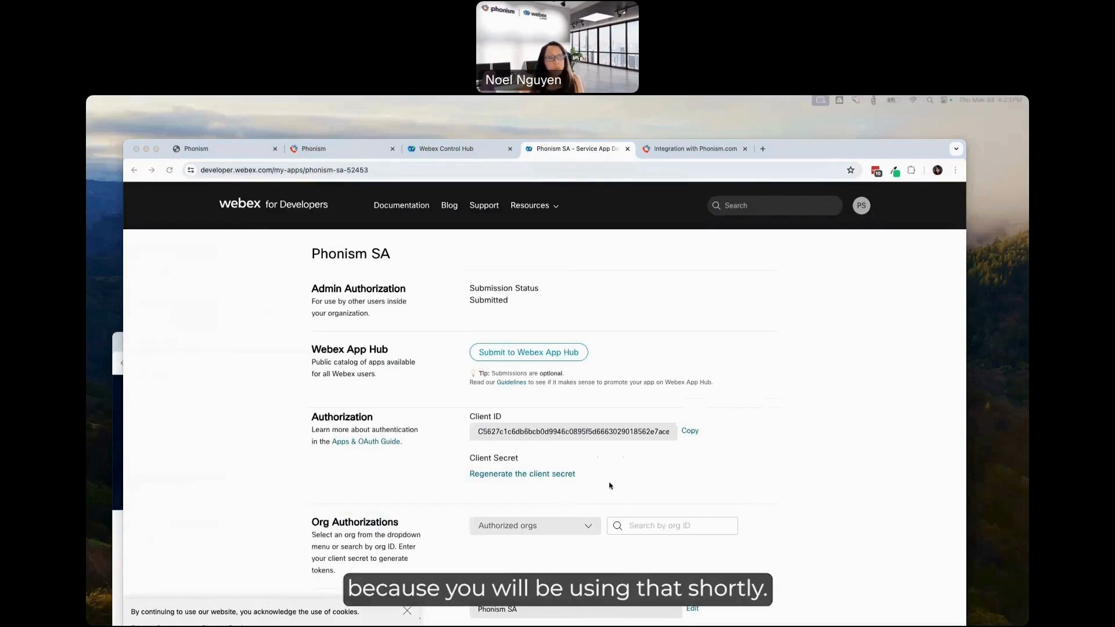
left_click(588, 528)
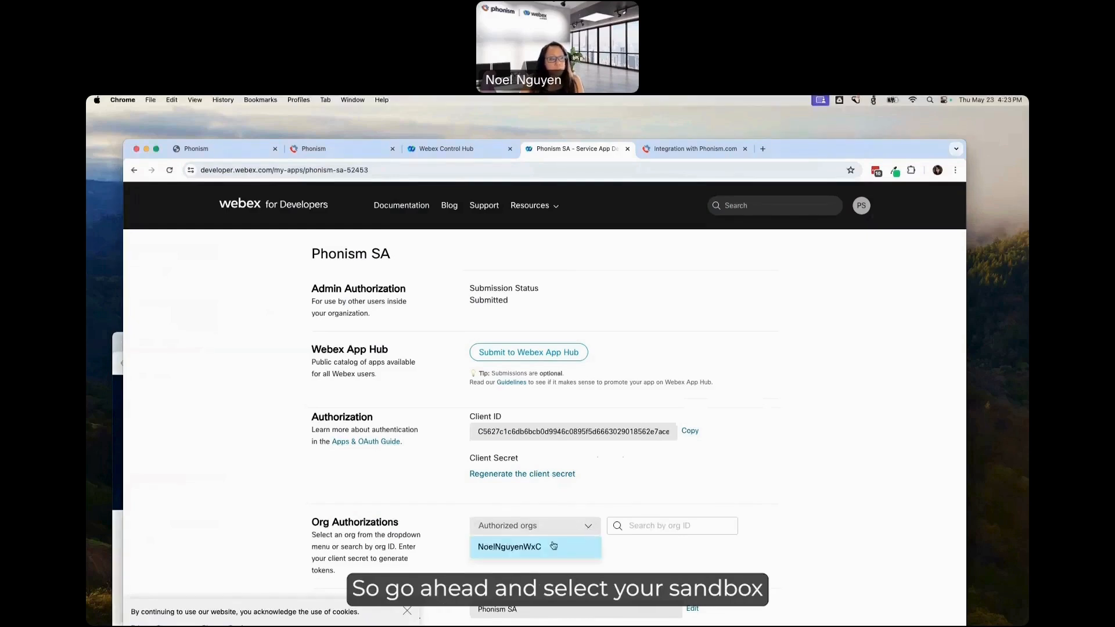
left_click(505, 552)
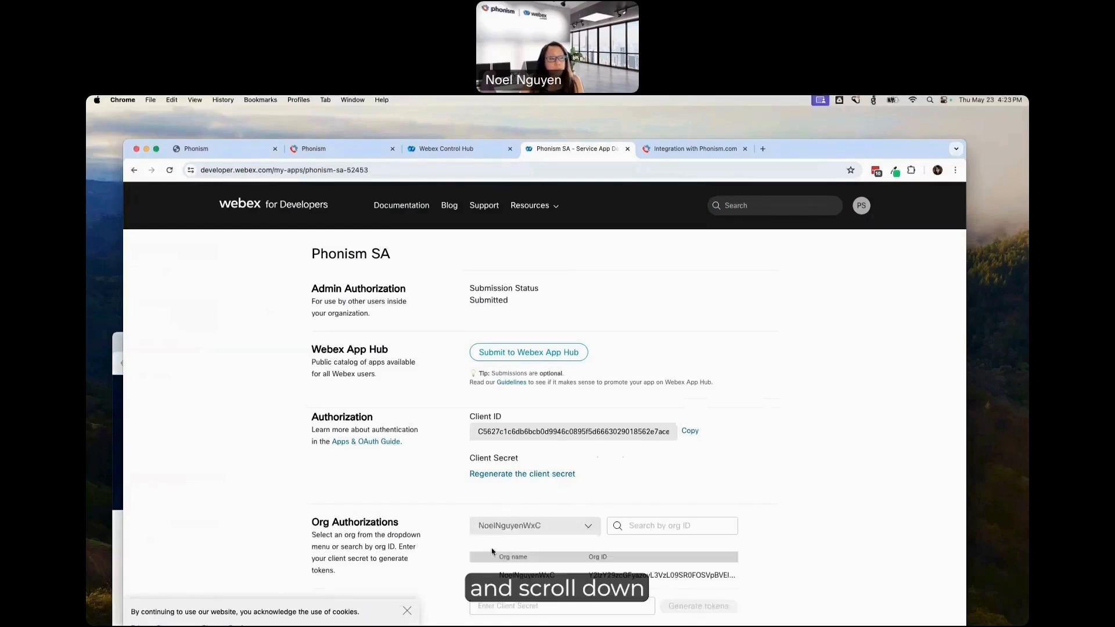
- Paste the client secret under Org Authorizations and generate the organization's tokens
scroll(847, 523, "down", 5)
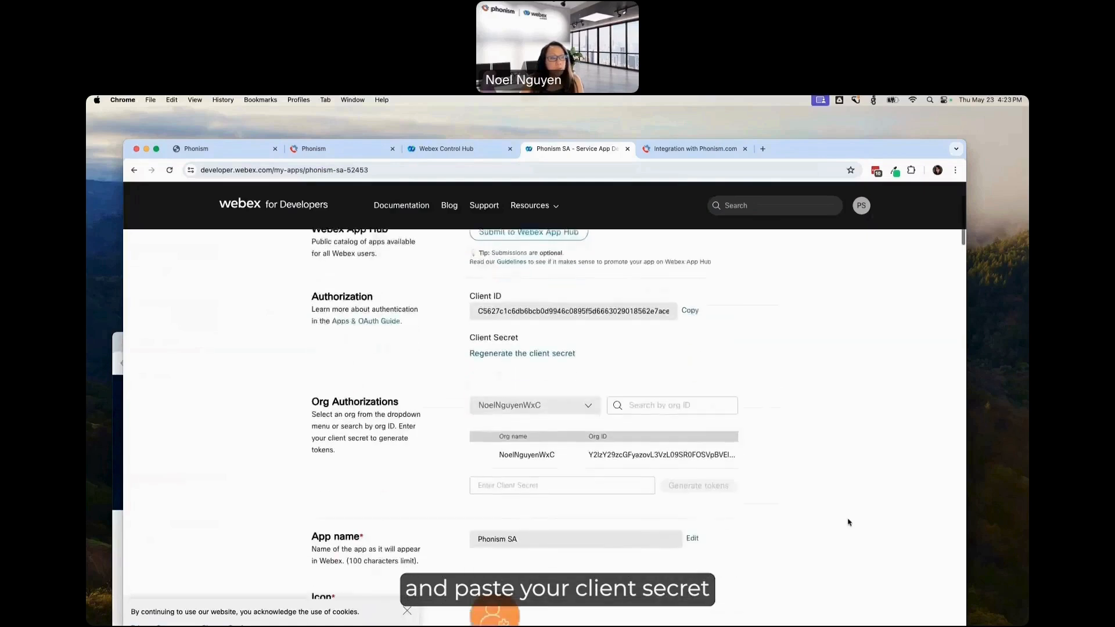
left_click(523, 465)
key("super+v")
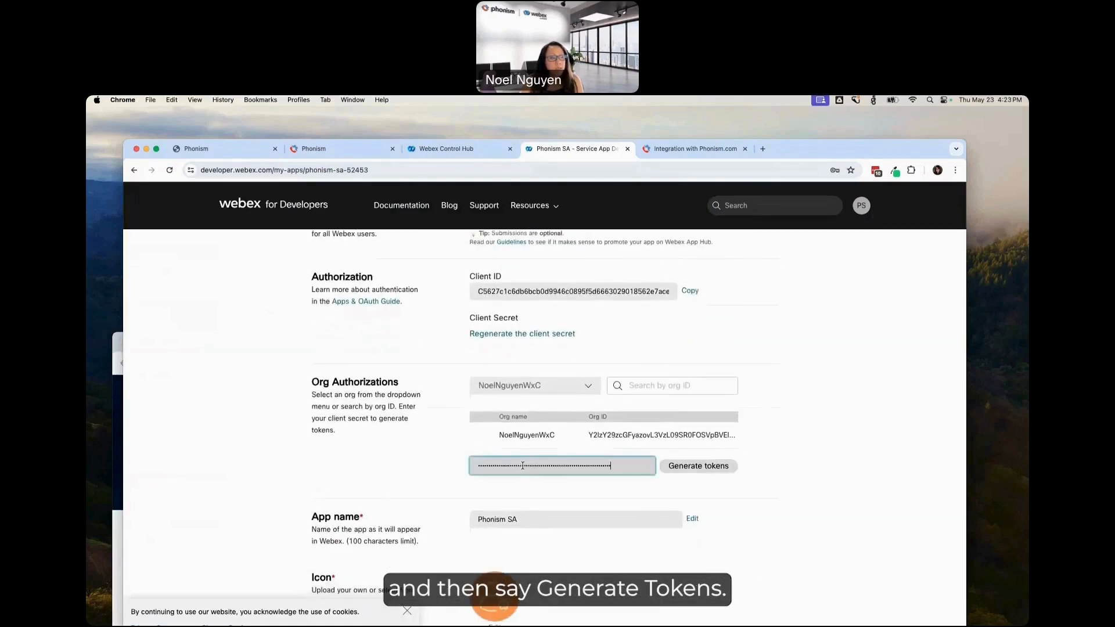
left_click(715, 469)
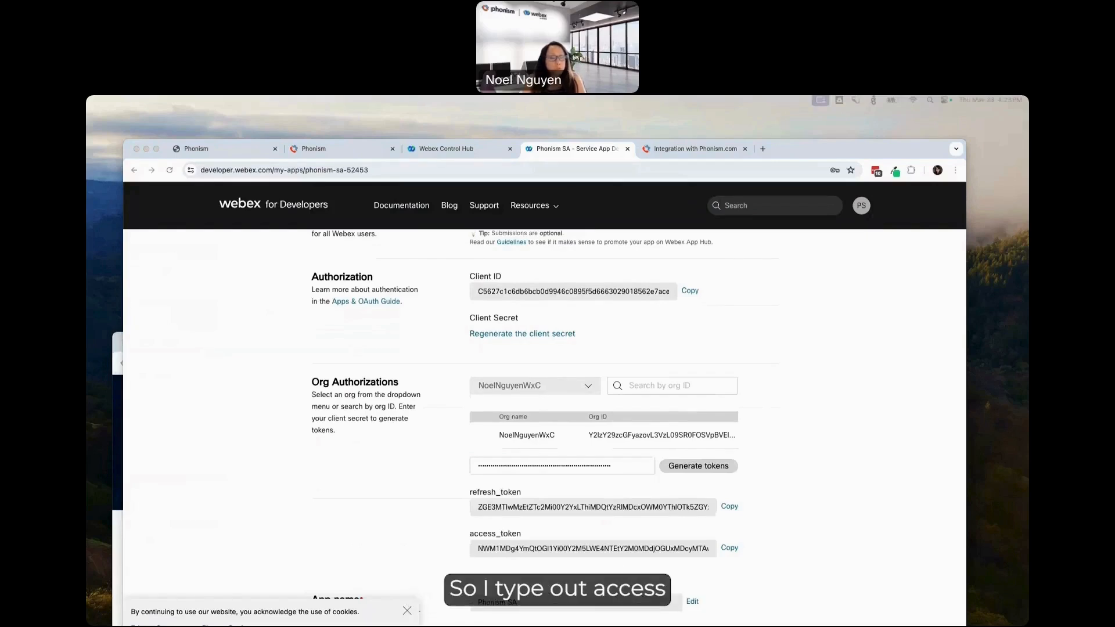
- Copy the generated access token and the refresh token
left_click(732, 550)
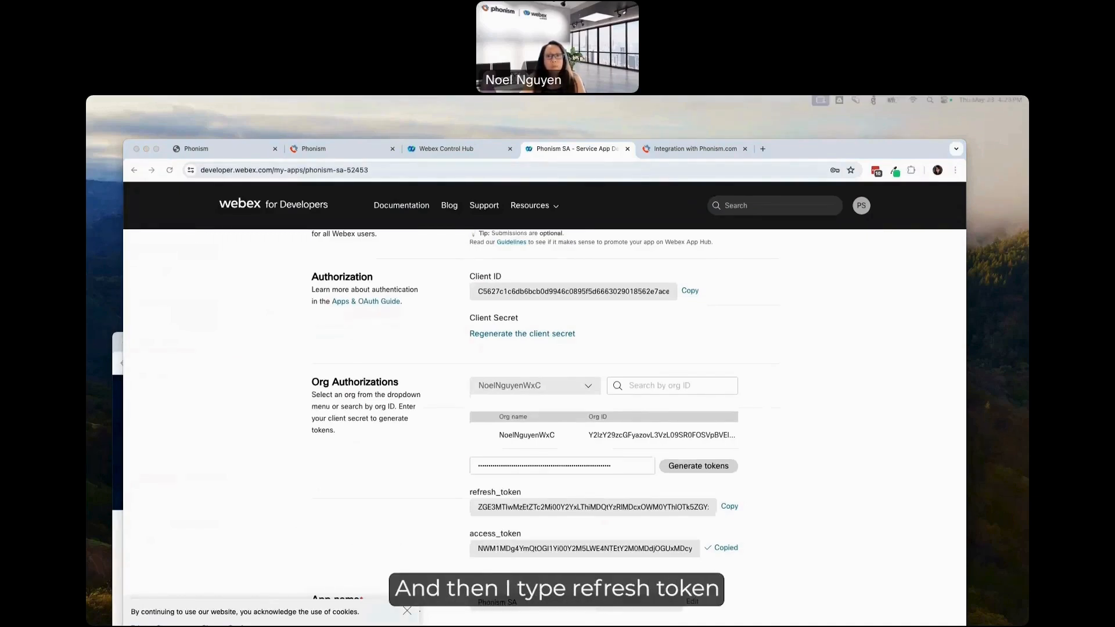
left_click(730, 508)
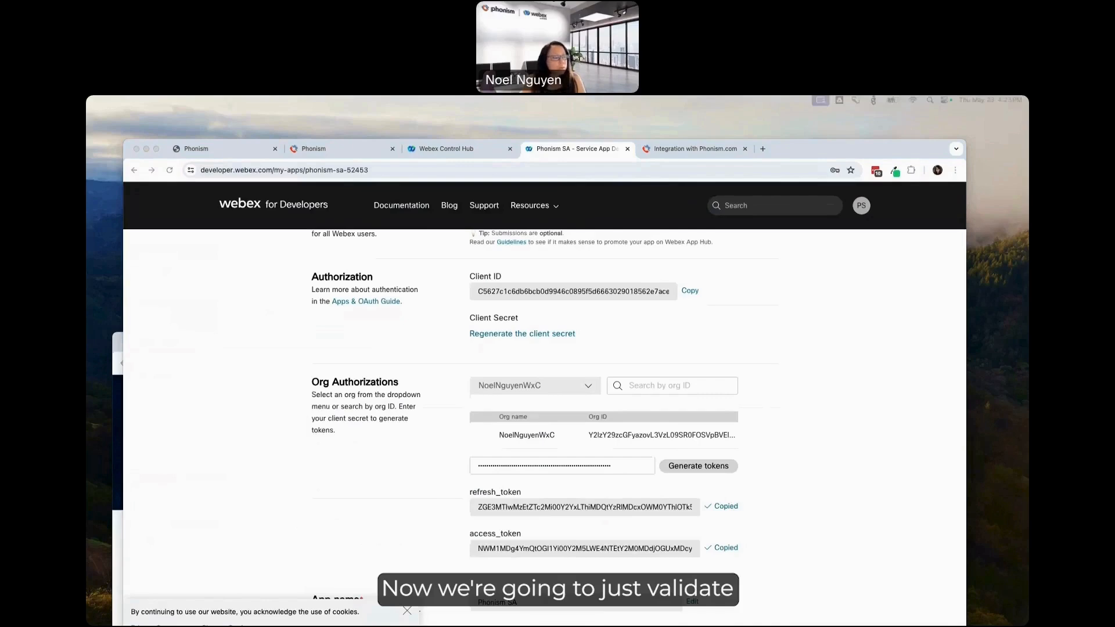
scroll(742, 452, "down", 10)
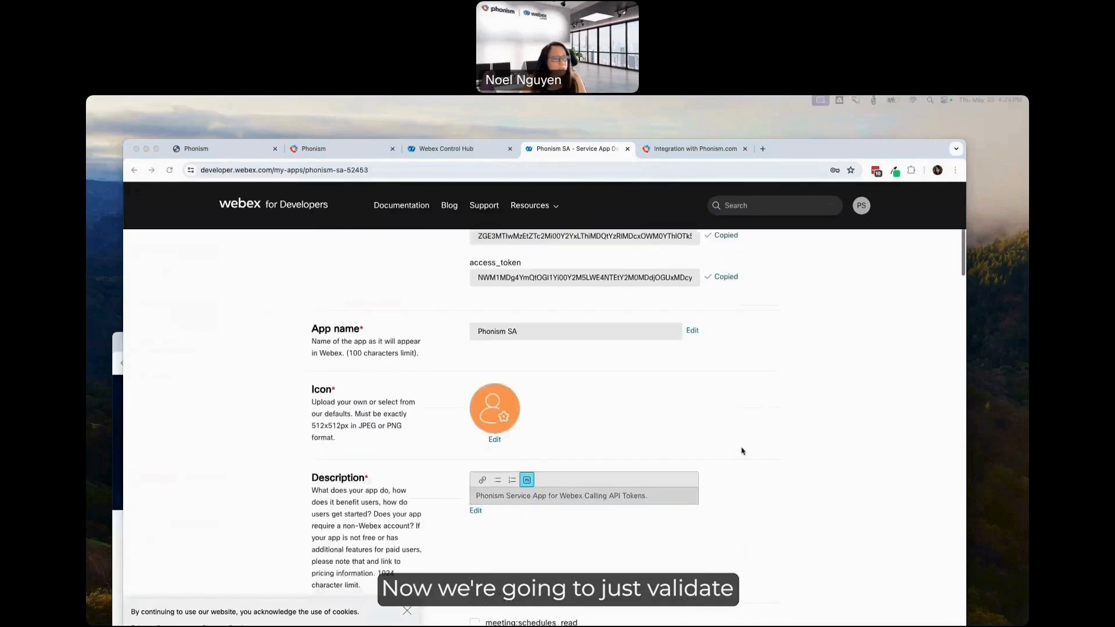
scroll(742, 451, "down", 15)
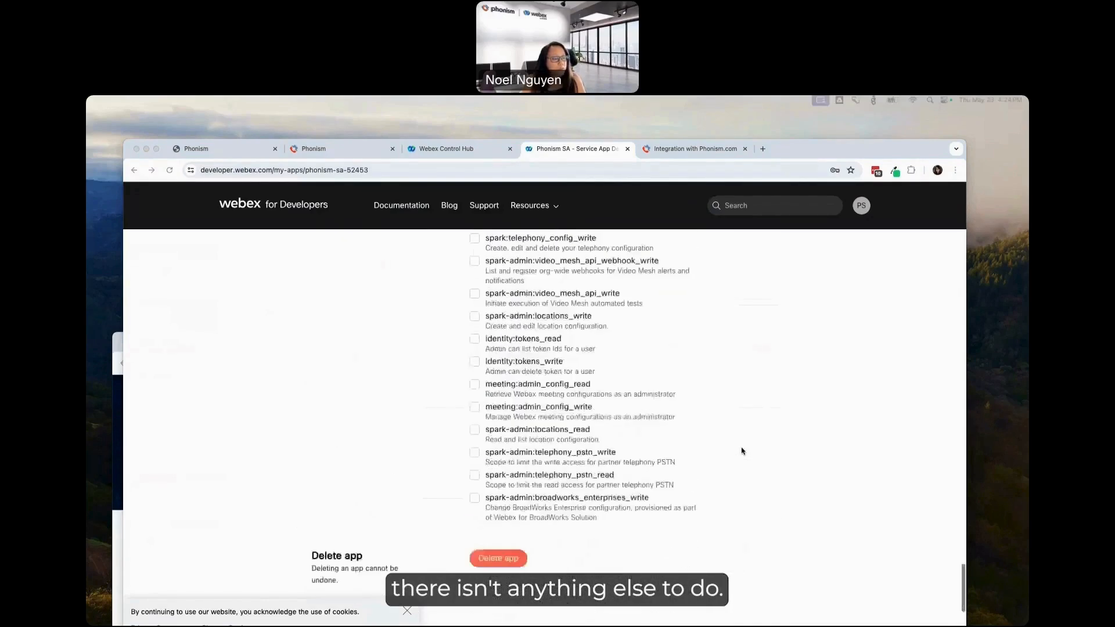
scroll(742, 451, "up", 5)
scroll(743, 452, "up", 20)
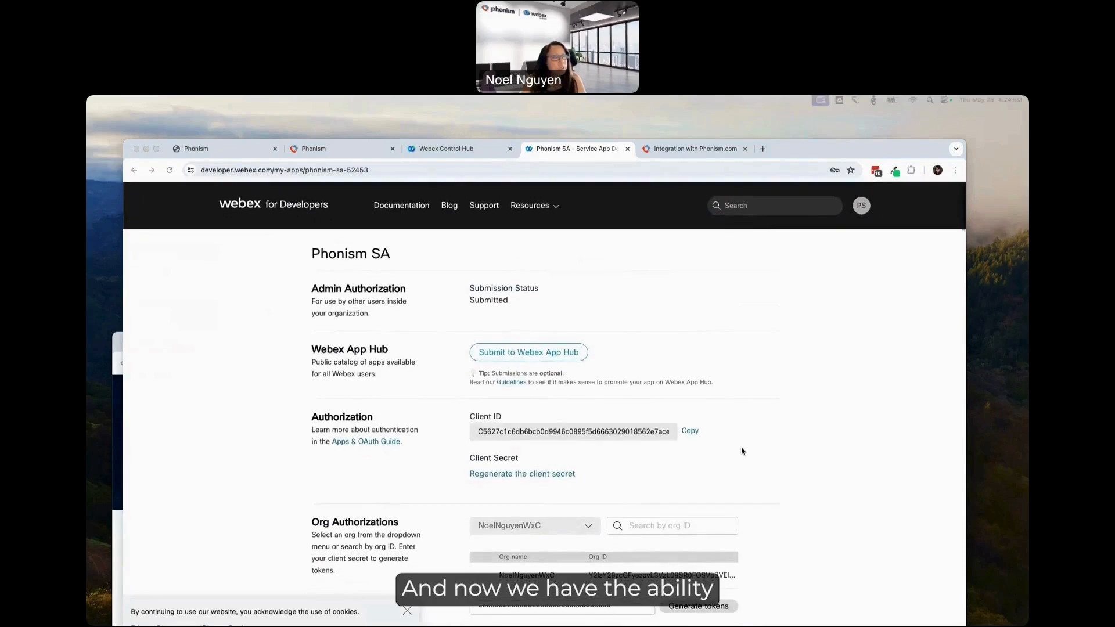
- Load the Webex integration wizard at app.phonism.com/integration/webex/wizard and check the Phonism login in the other open Phonism pages
left_click(676, 150)
left_click(379, 169)
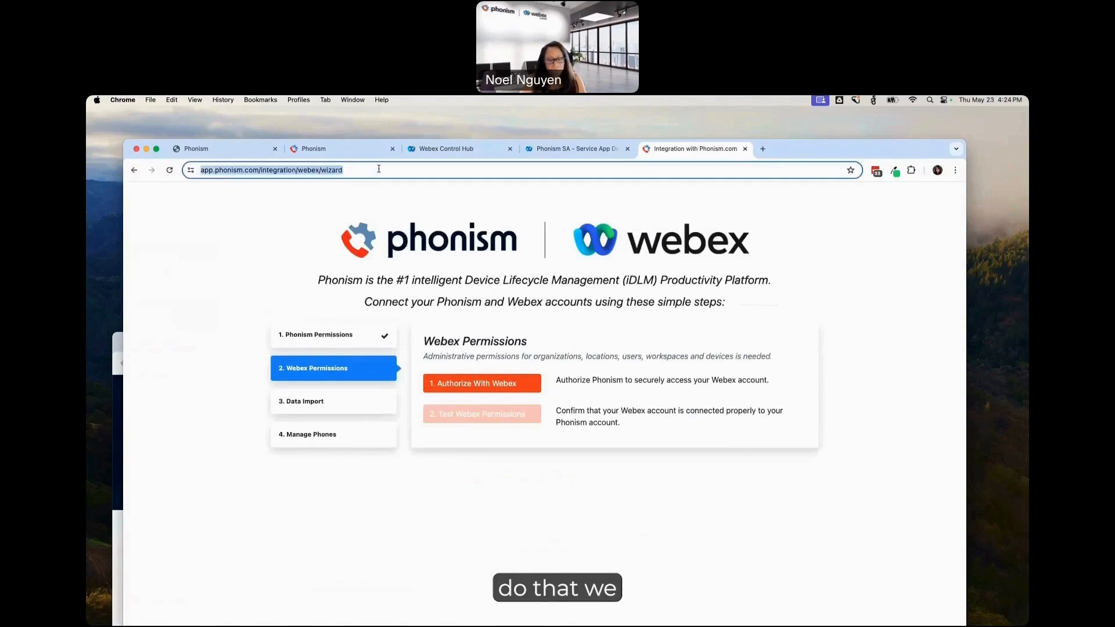
key("Return")
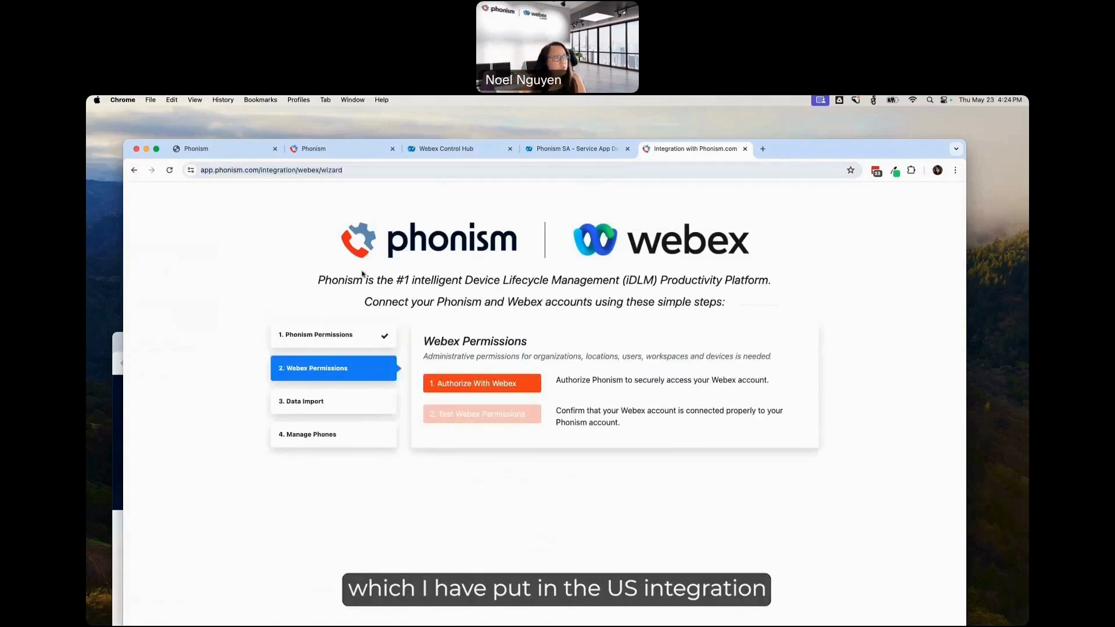
left_click(323, 150)
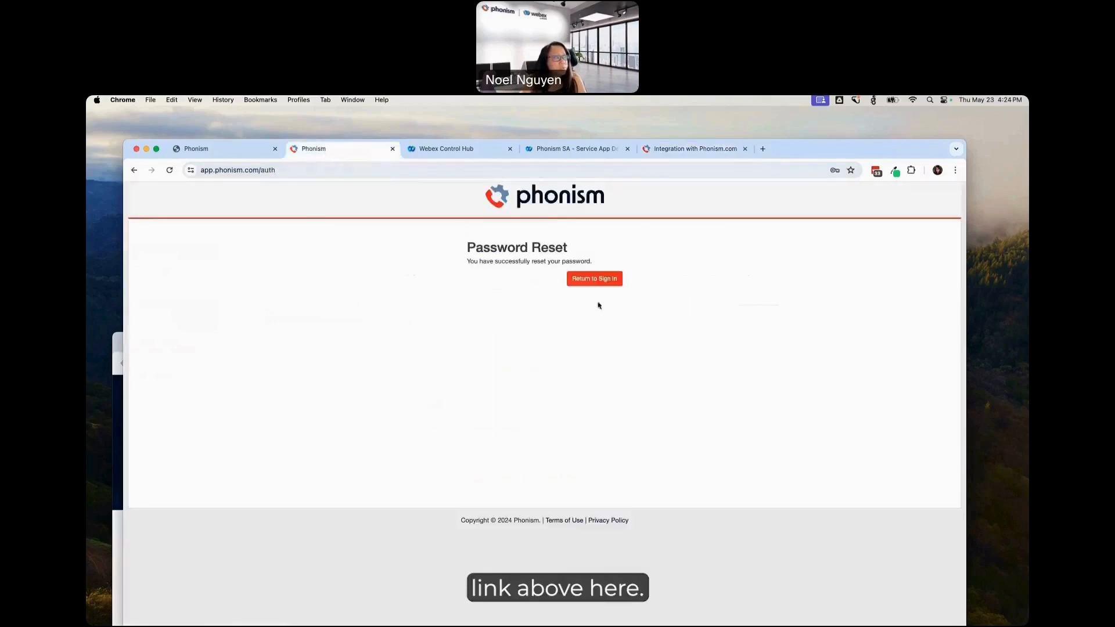
left_click(203, 152)
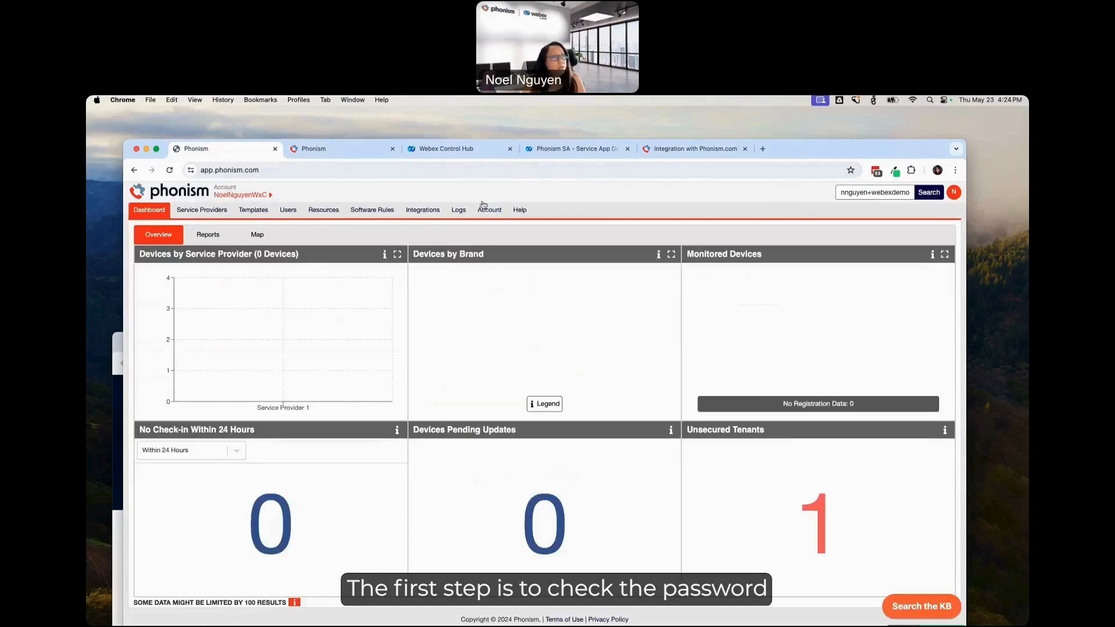
left_click(672, 154)
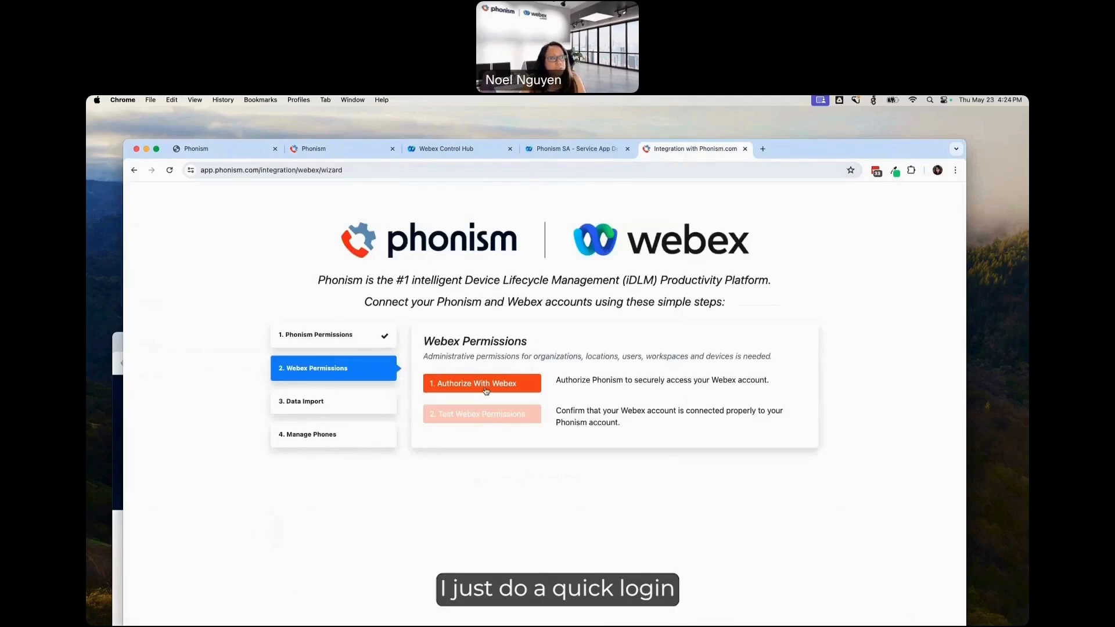
- Authorize Phonism with Webex by signing in with the organization's admin e-mail, and test the Webex permissions
left_click(510, 386)
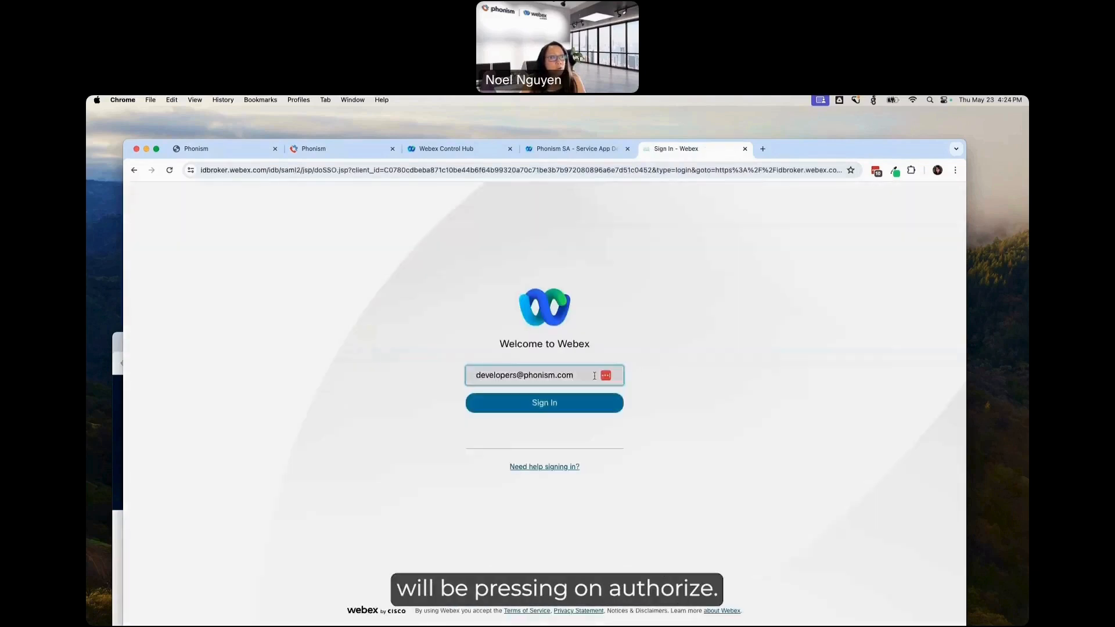
left_click(580, 381)
left_click_drag(579, 381, 450, 370)
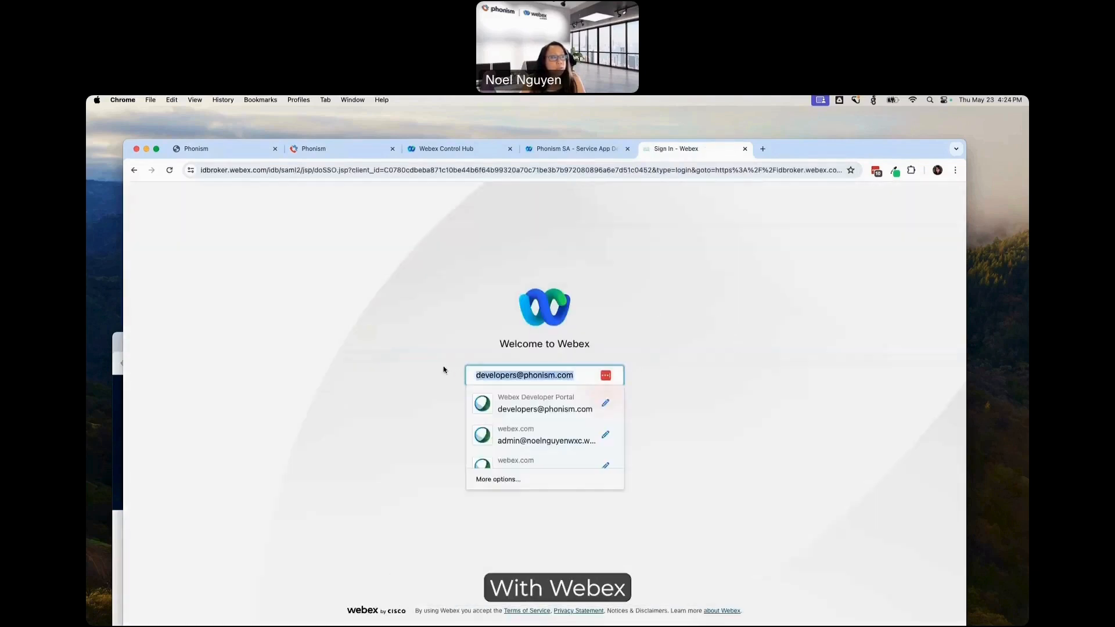
left_click(552, 439)
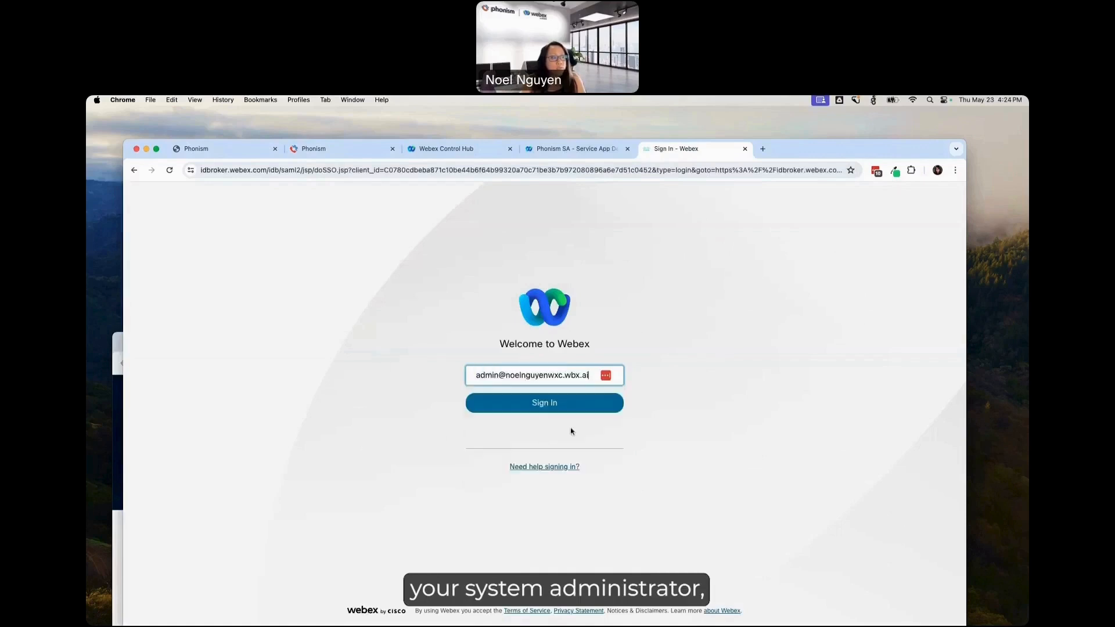
left_click(591, 408)
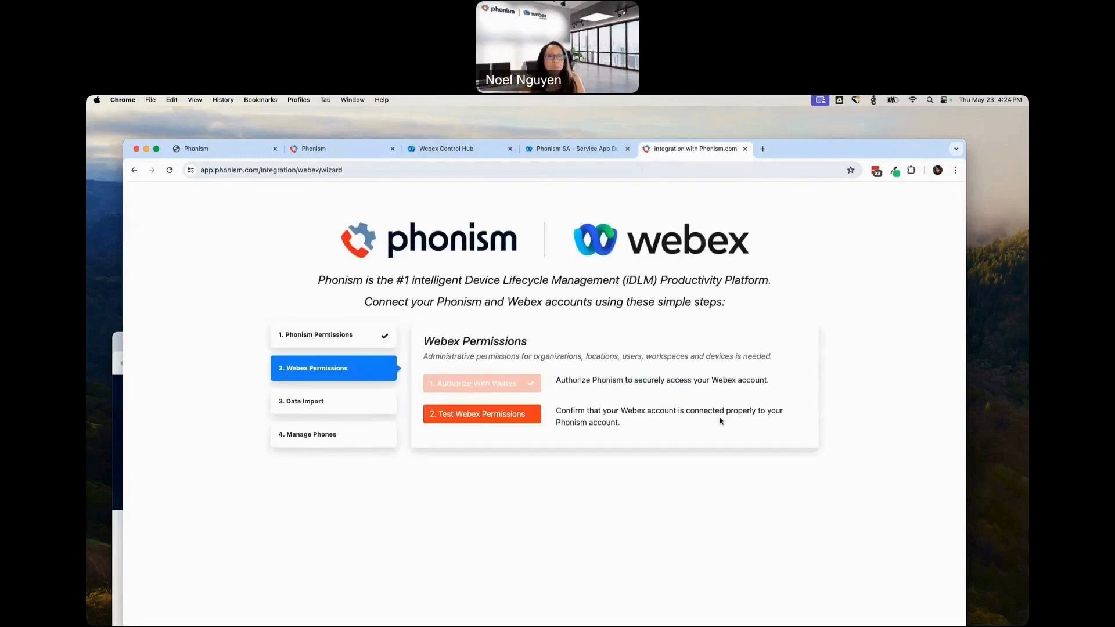
left_click(490, 416)
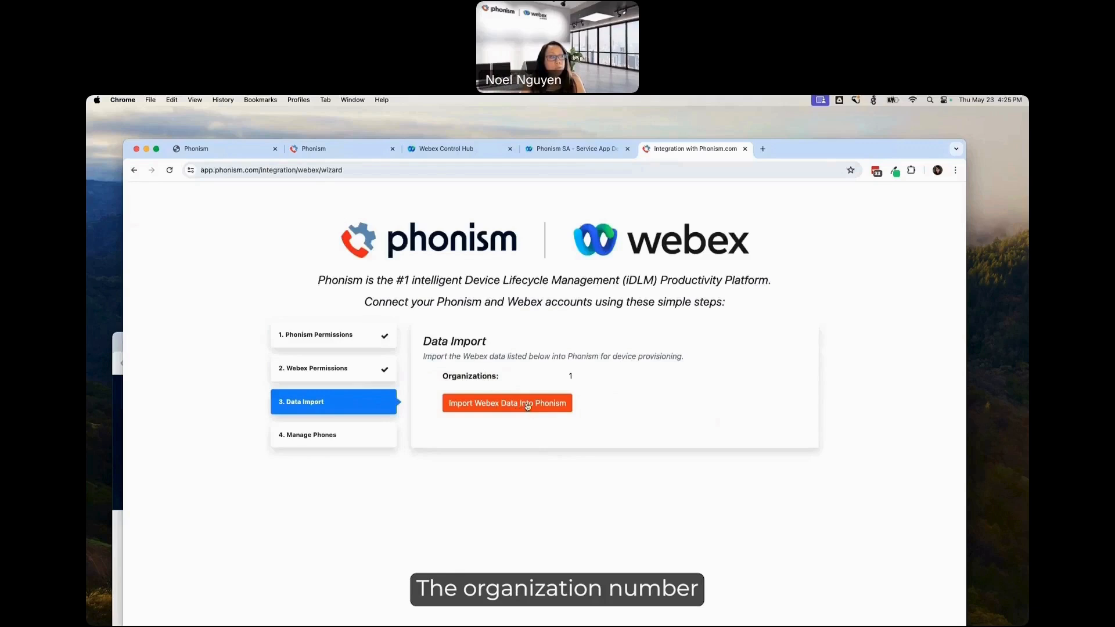
- Import the Webex data into Phonism and start managing devices with the Full sync type
left_click(561, 407)
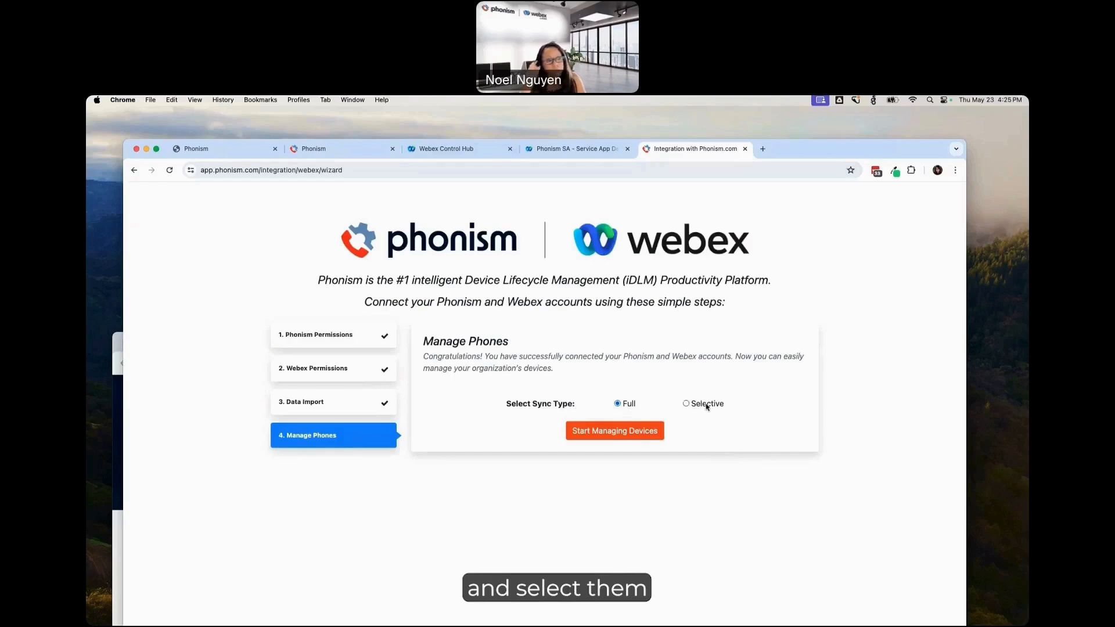
left_click(628, 434)
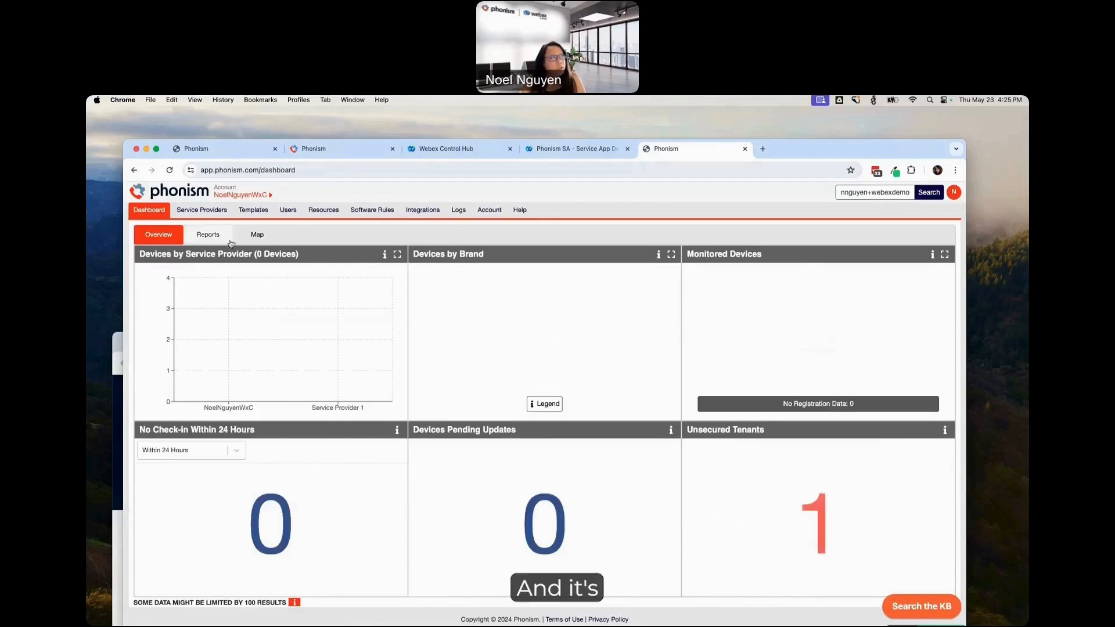
- Switch from the account level to the Webex enterprise under the imported service provider and open its integrations list
left_click(271, 196)
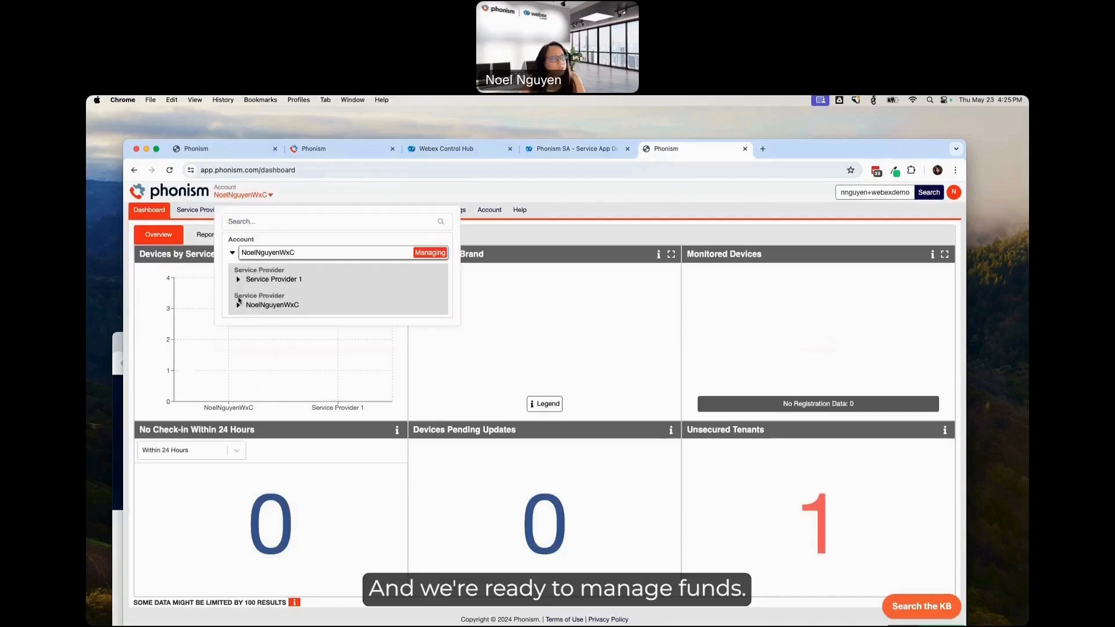
mouse_move(241, 310)
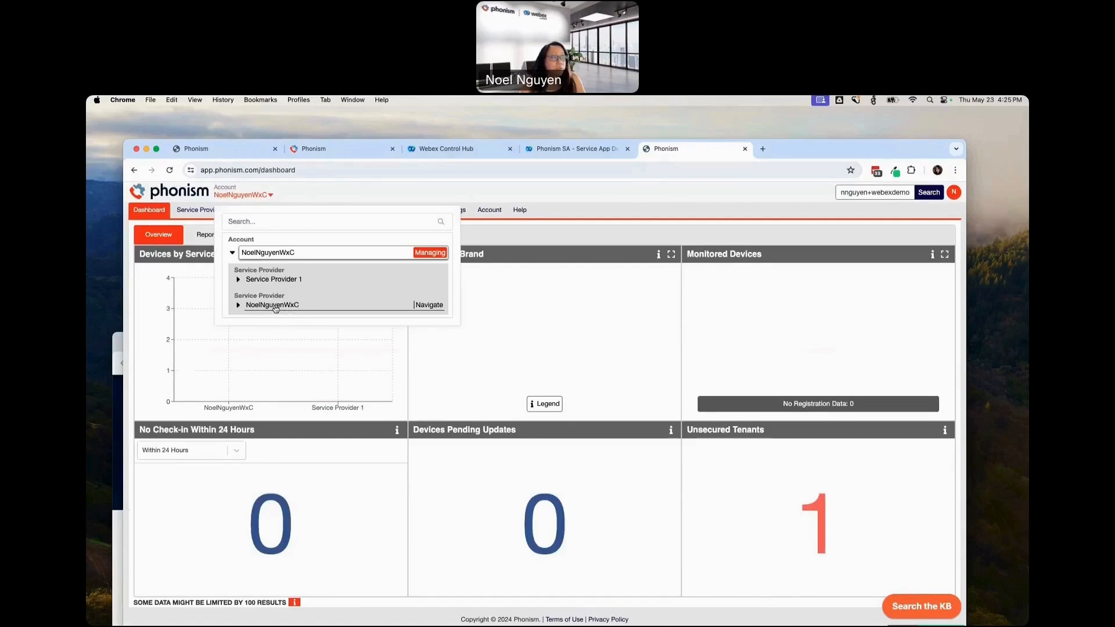
left_click(239, 308)
mouse_move(245, 344)
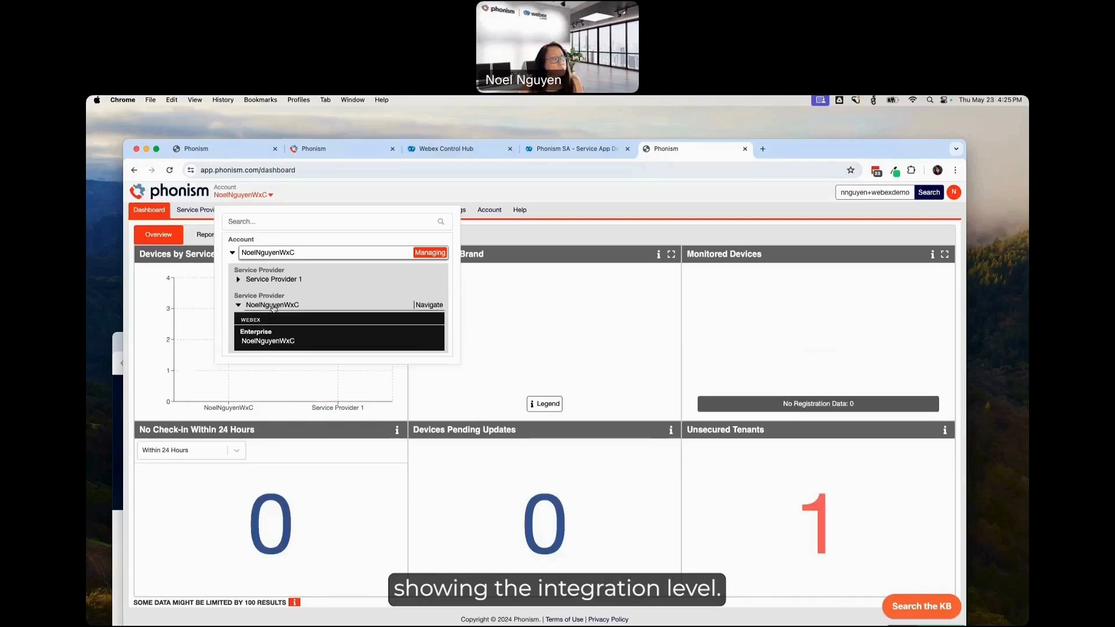
left_click(271, 343)
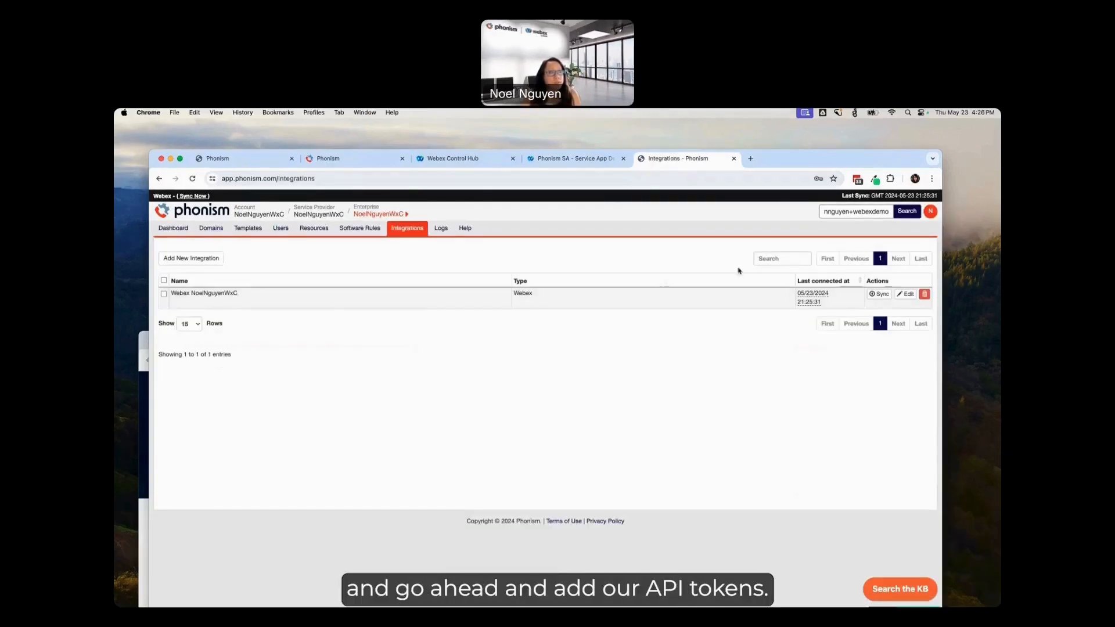
- Edit the Webex integration and fill in the Device Info API client ID and client secret
left_click(912, 298)
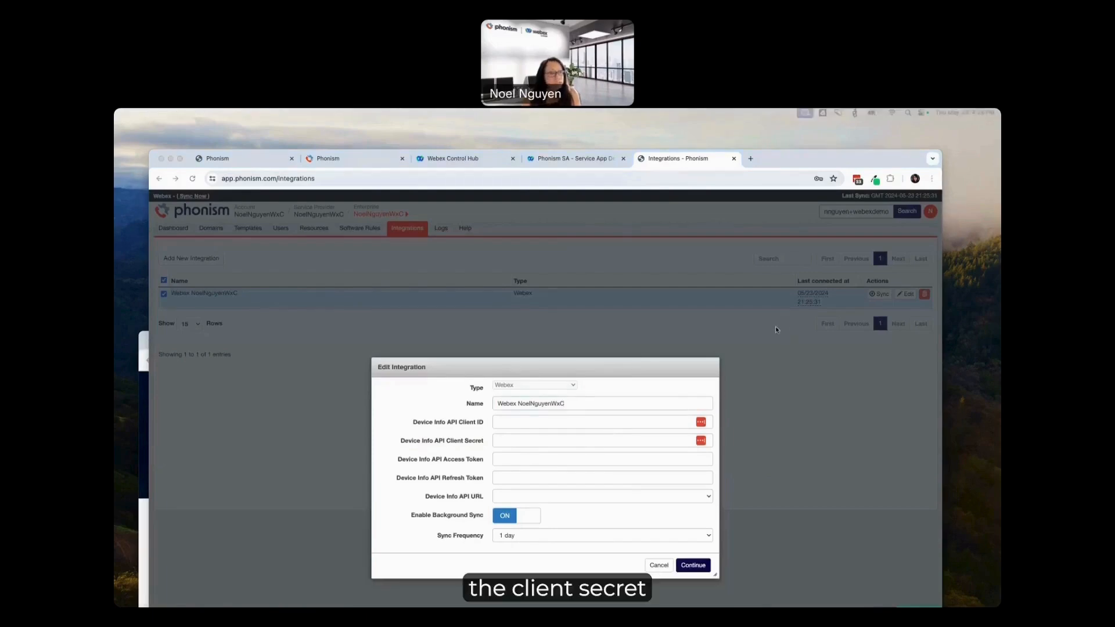
left_click(578, 425)
key("Down")
key("Return")
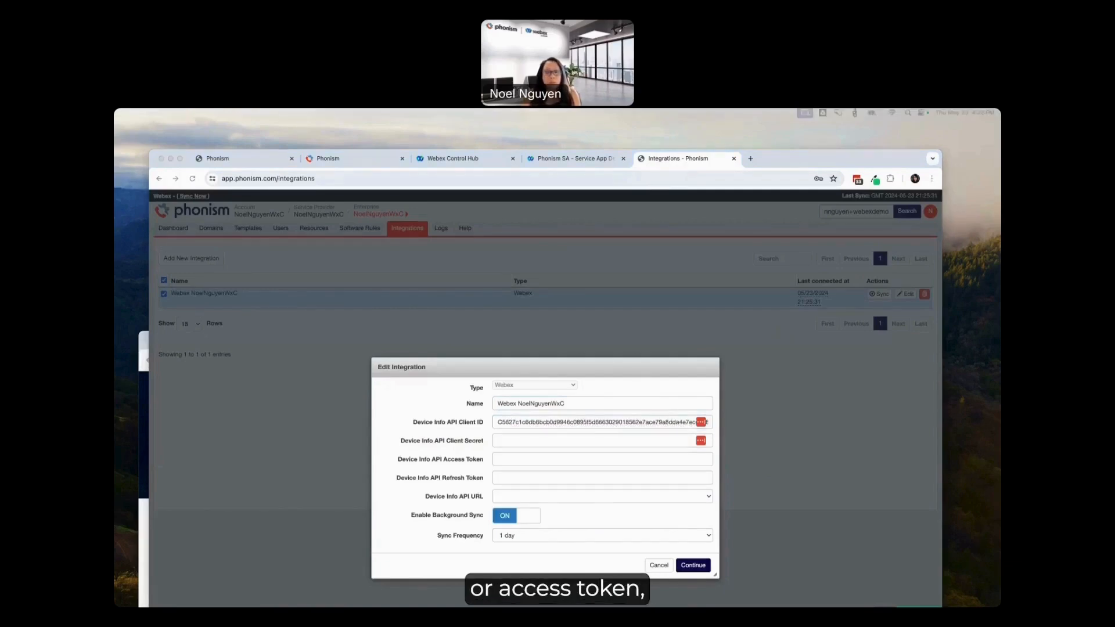
left_click(521, 440)
key("super+v")
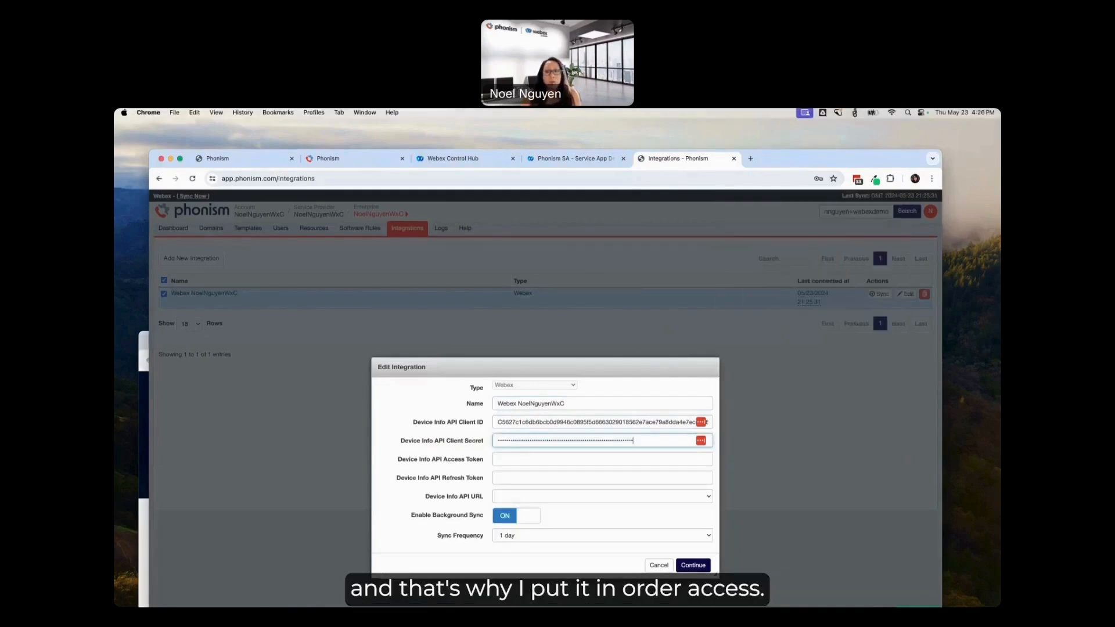
- Paste the access token and the refresh token into the integration's matching Device Info API fields
key("super+Tab")
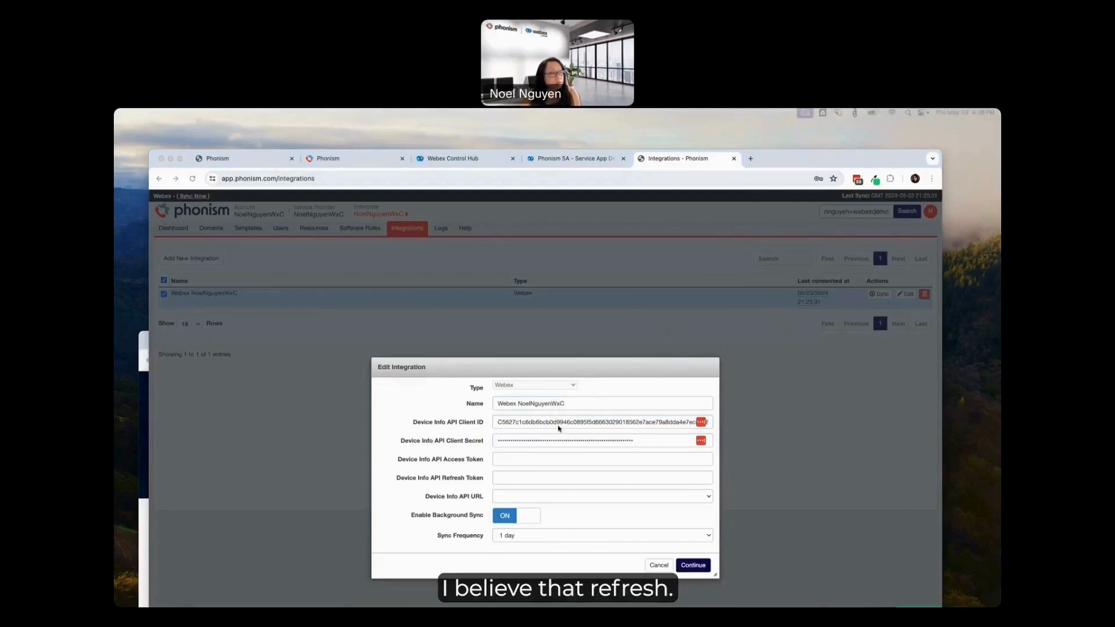
left_click(511, 460)
key("super+v")
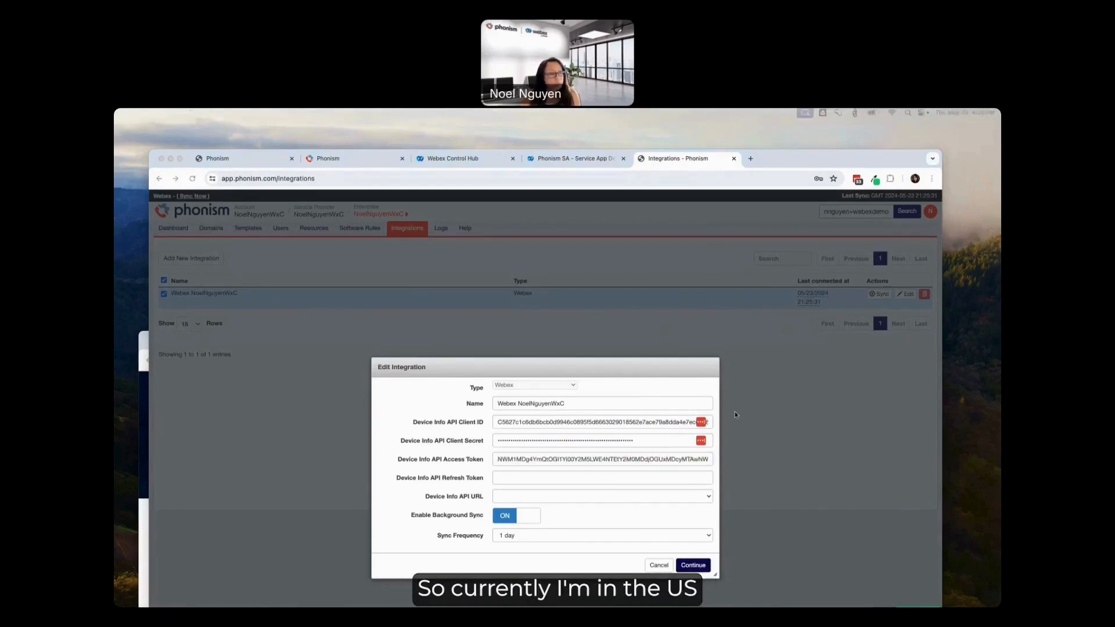
left_click(538, 482)
key("super+v")
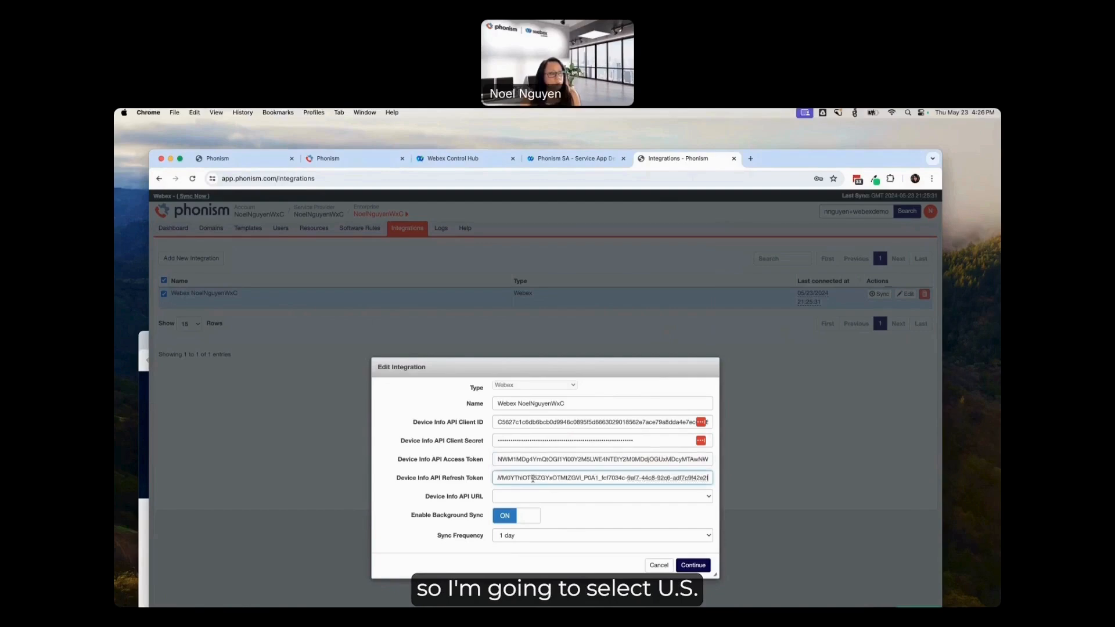
- Choose the US Device Info API URL, keep the sync frequency at 1 day, and save the integration
left_click(643, 499)
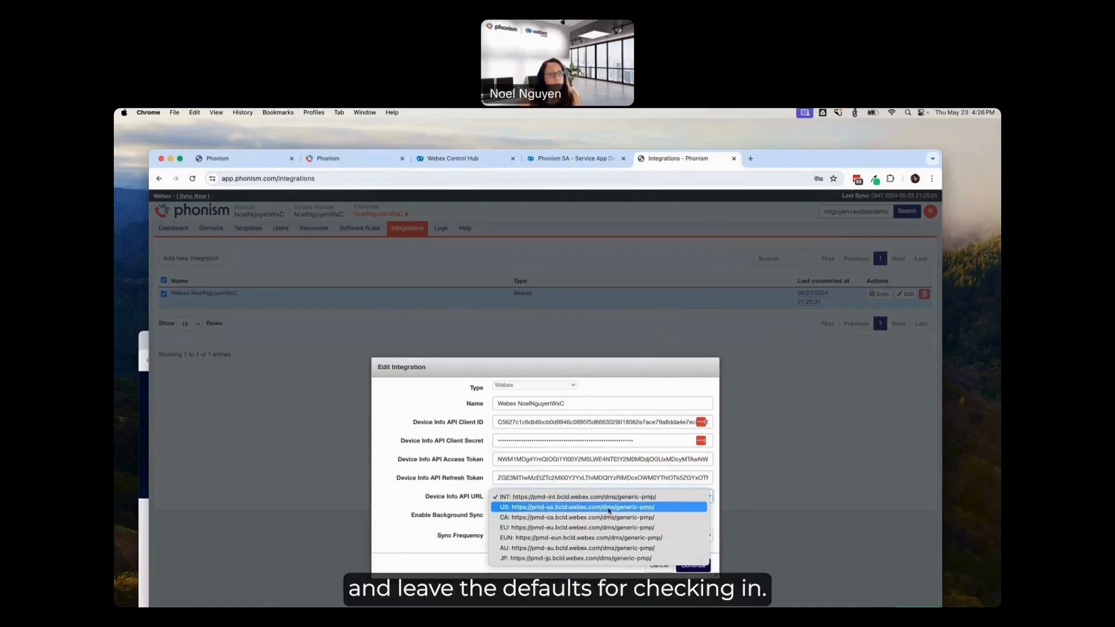
left_click(609, 508)
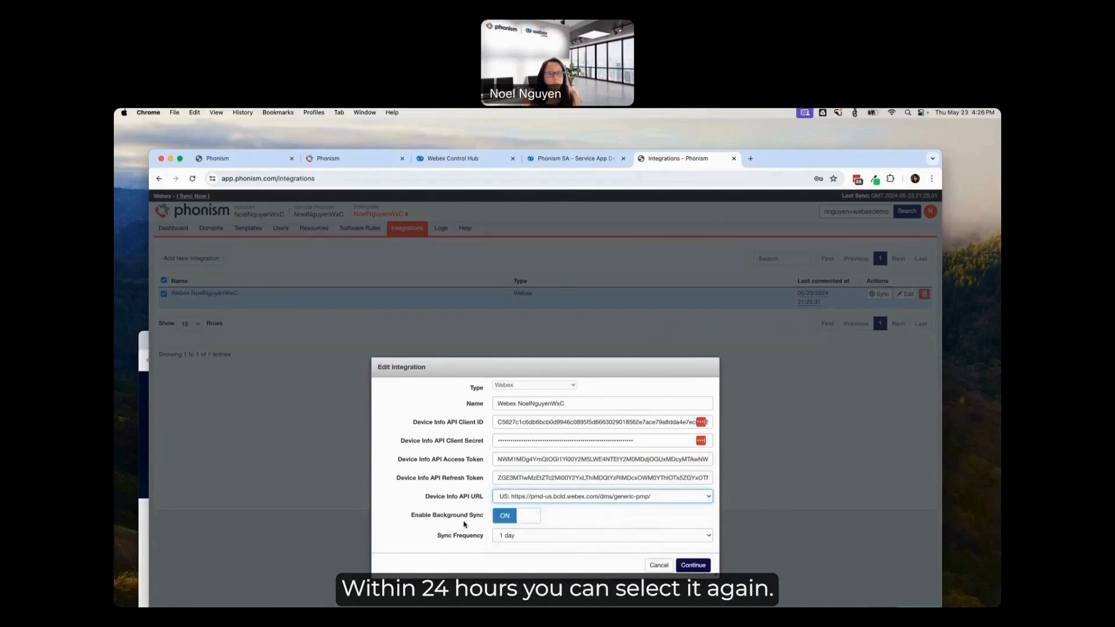
left_click(710, 535)
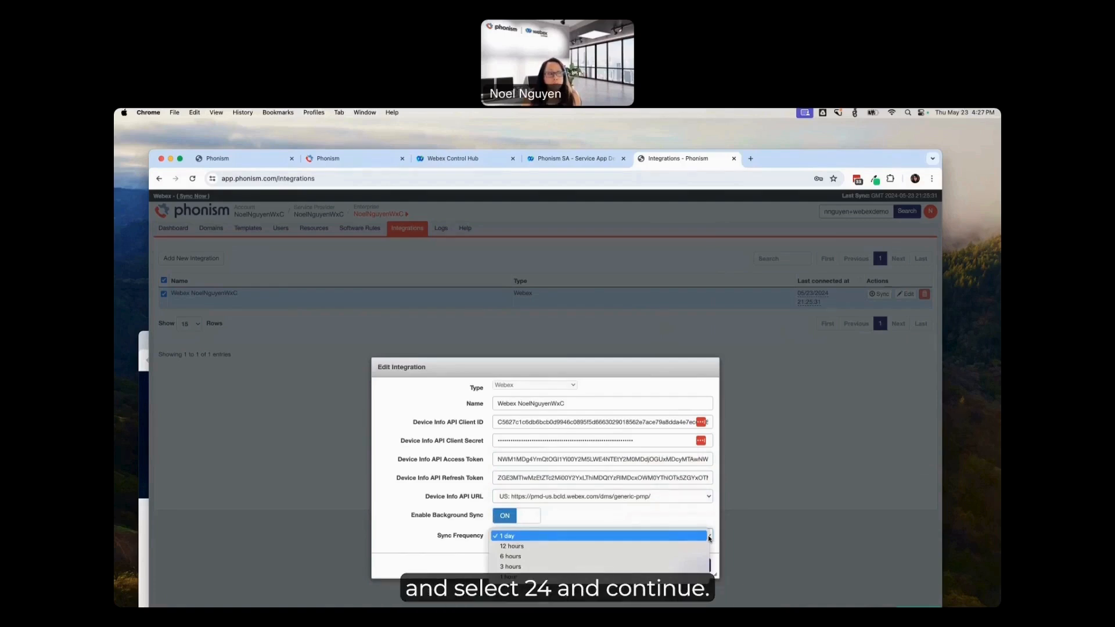
left_click(671, 538)
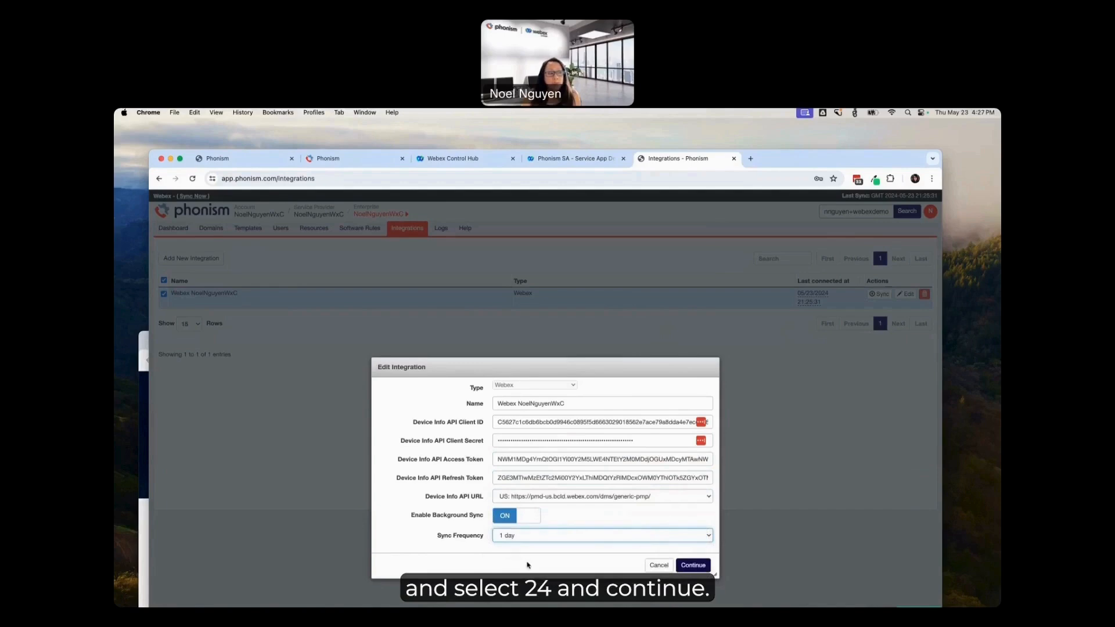
left_click(697, 567)
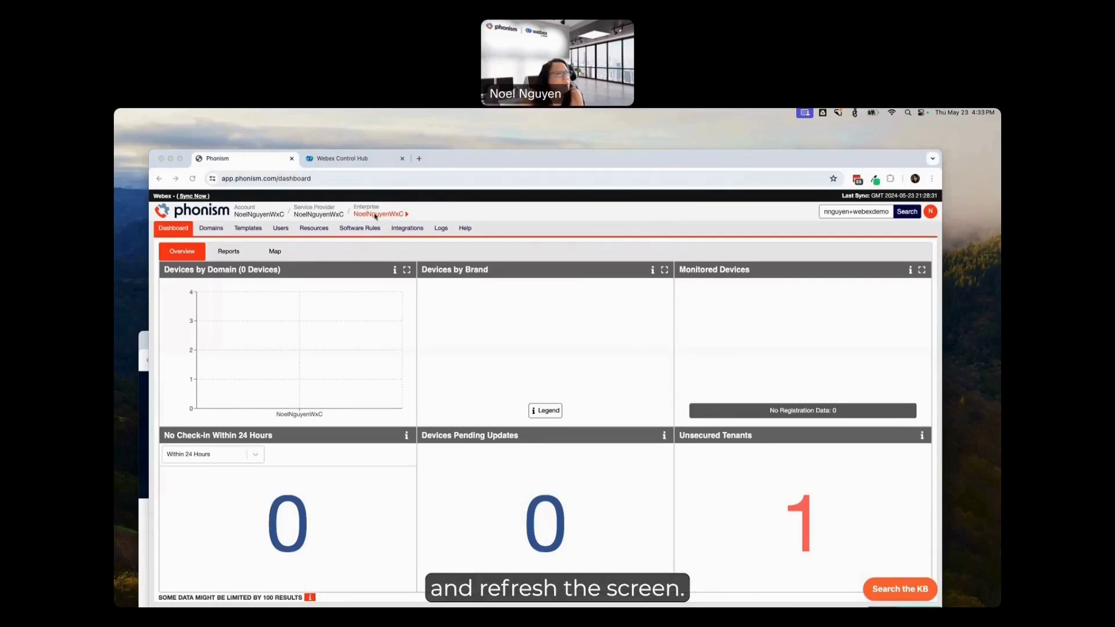
- Reload the enterprise dashboard and reopen the Webex integration's settings to check its last connection and saved API details
left_click(334, 184)
key("super+r")
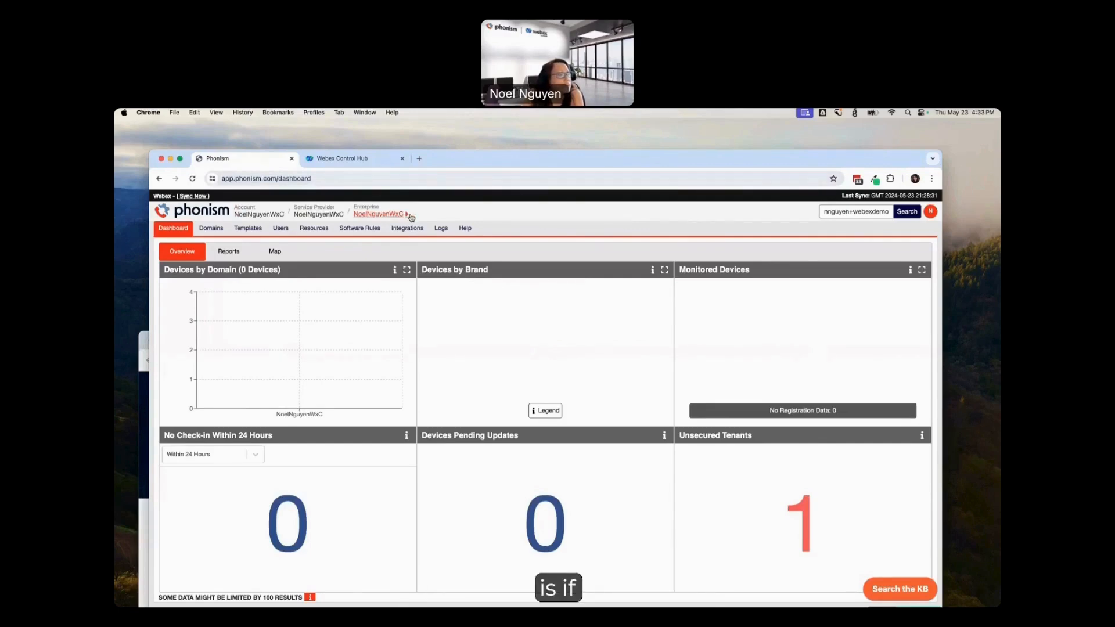
left_click(408, 230)
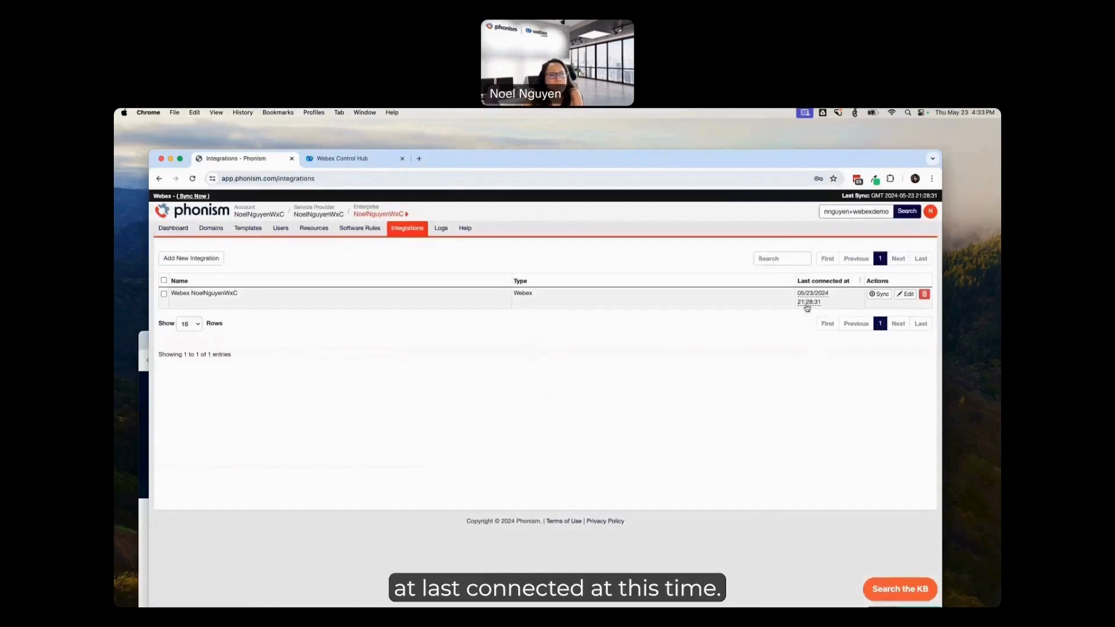
left_click(907, 295)
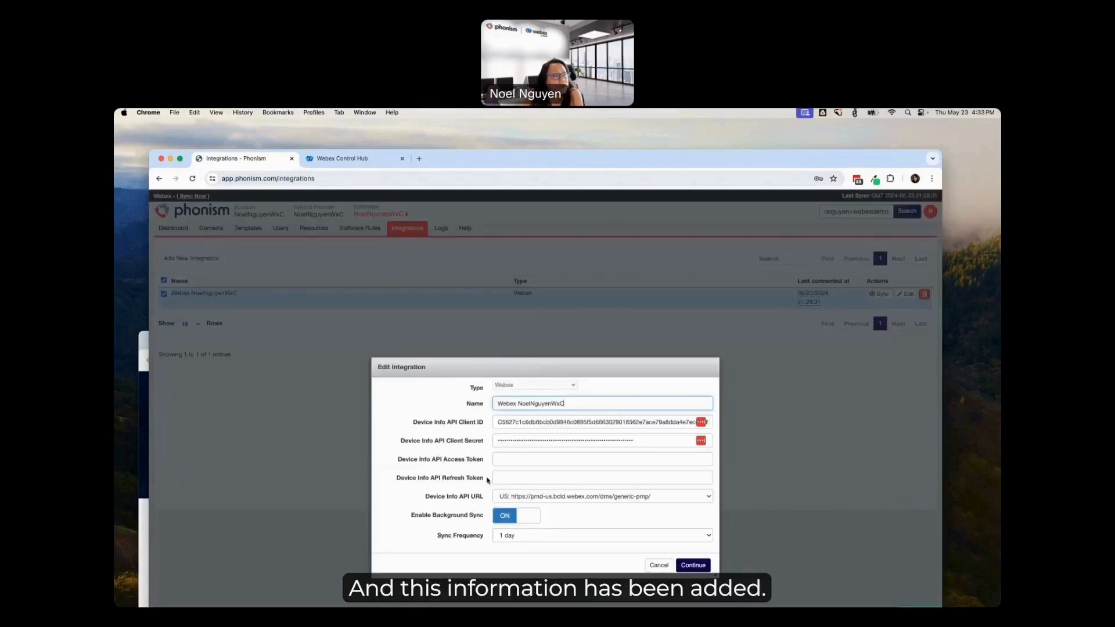